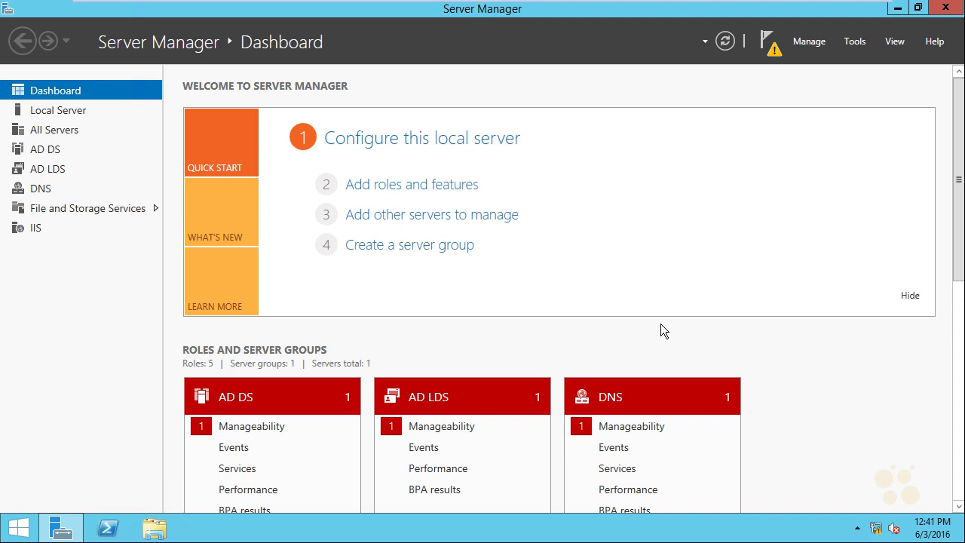
- Launch Group Policy Management and expand Forest > Domains > nuglab.local to reach Default Domain Policy
{"action": "left_click", "coordinate": [860, 43]}
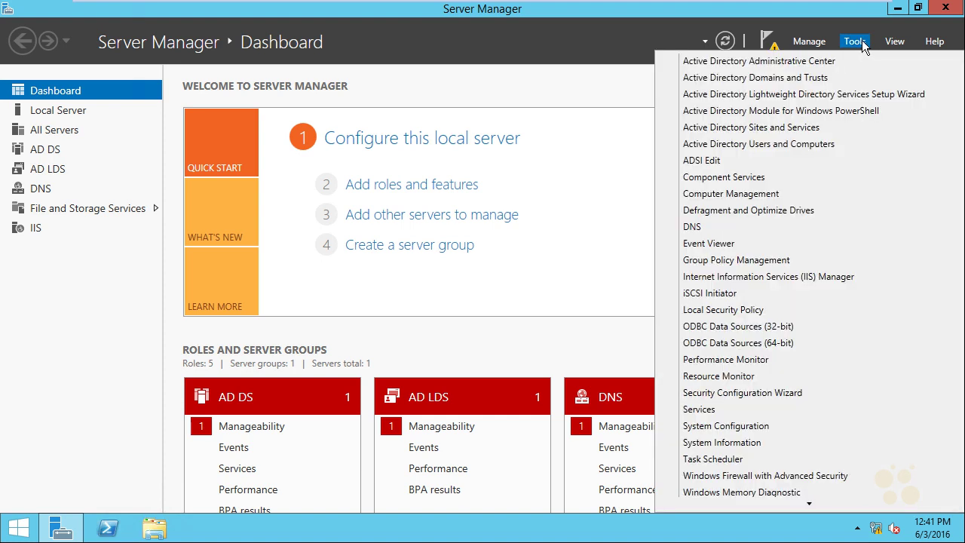
{"action": "left_click", "coordinate": [798, 258]}
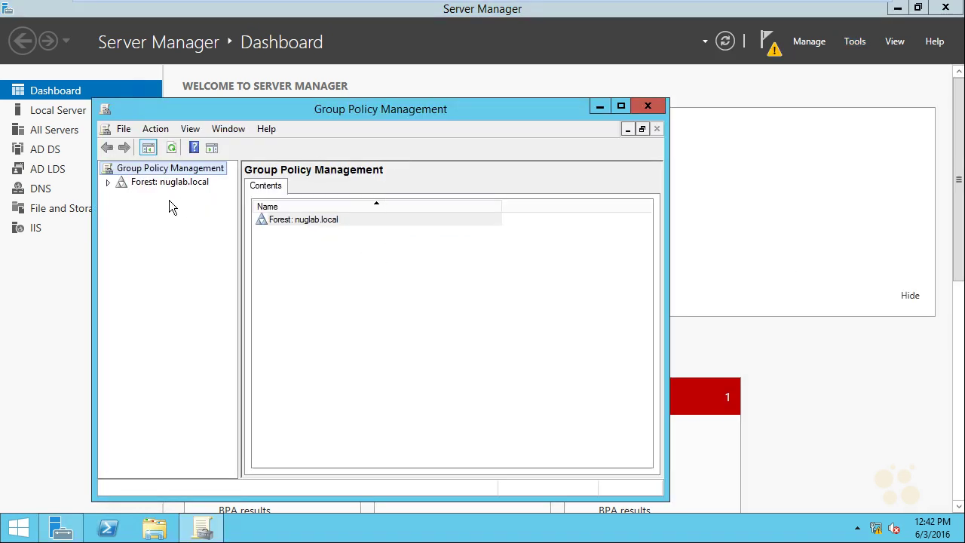
{"action": "left_click", "coordinate": [107, 182]}
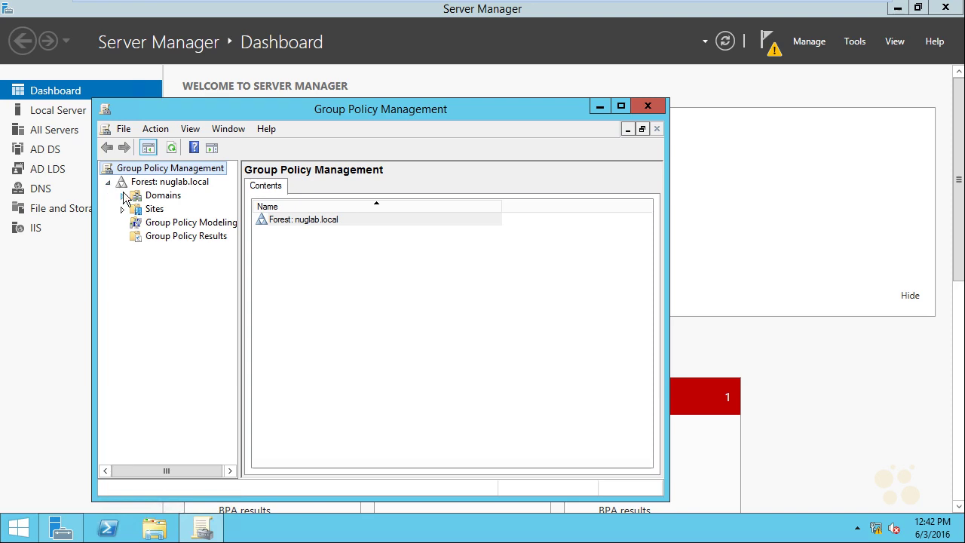
{"action": "left_click", "coordinate": [122, 197]}
{"action": "left_click", "coordinate": [137, 211]}
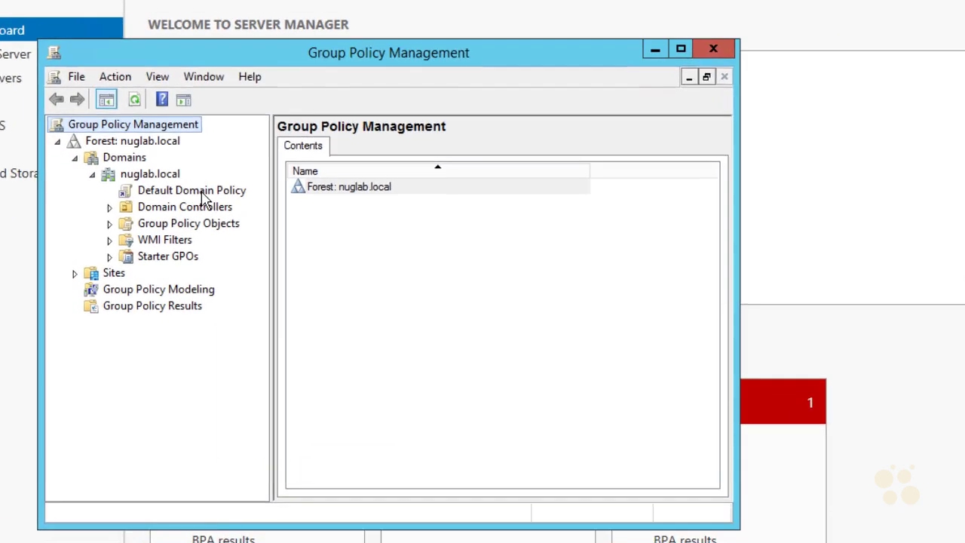
{"action": "right_click", "coordinate": [191, 181]}
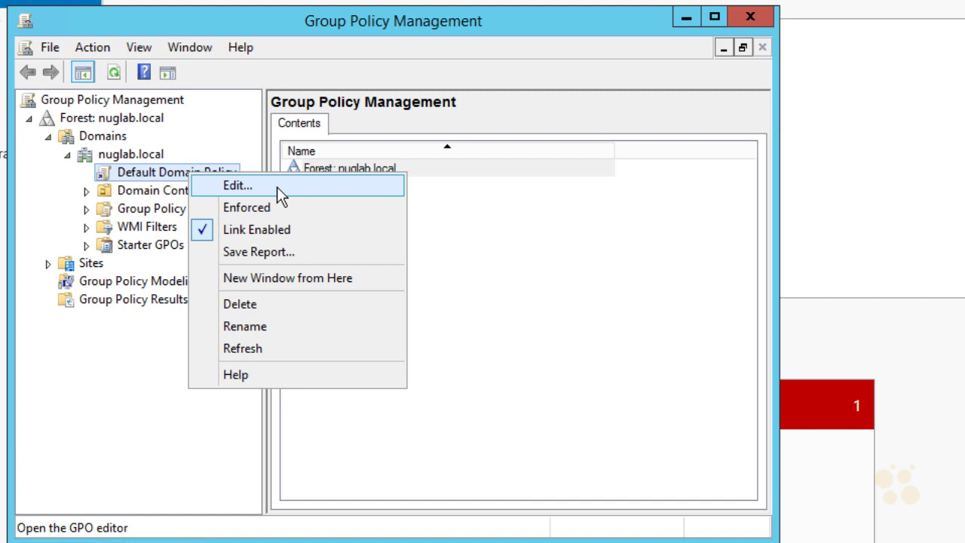
- Edit Default Domain Policy and navigate to Security Settings > Account Policies > Password Policy
{"action": "left_click", "coordinate": [277, 186]}
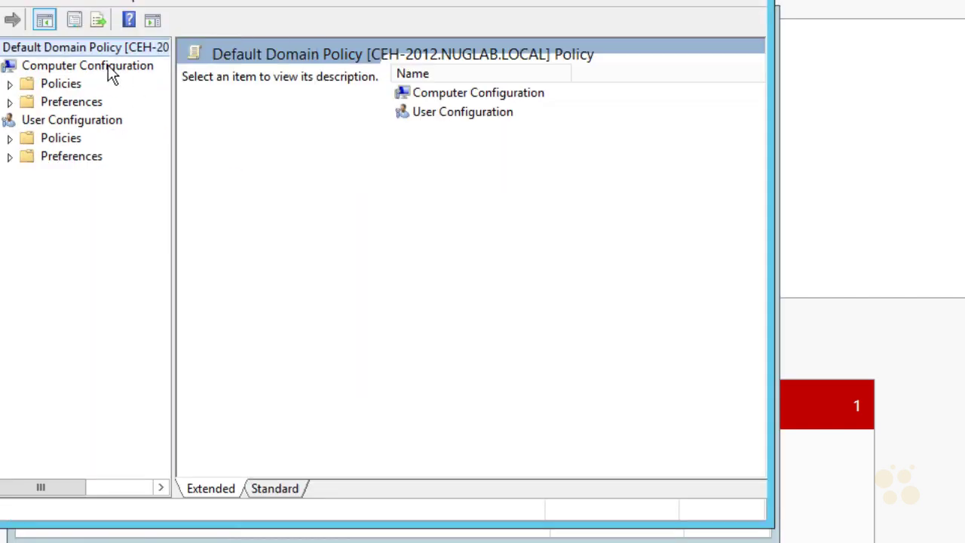
{"action": "left_click", "coordinate": [10, 84]}
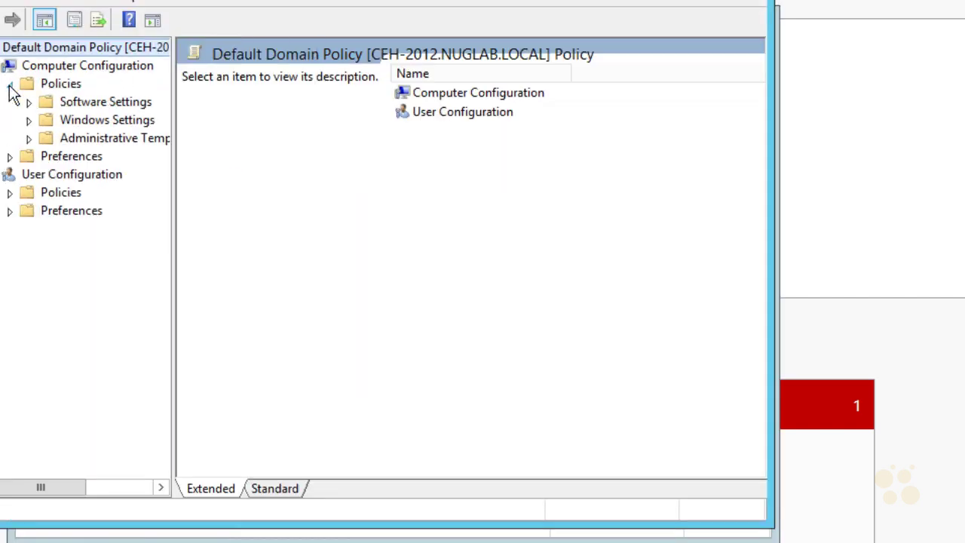
{"action": "left_click", "coordinate": [28, 121]}
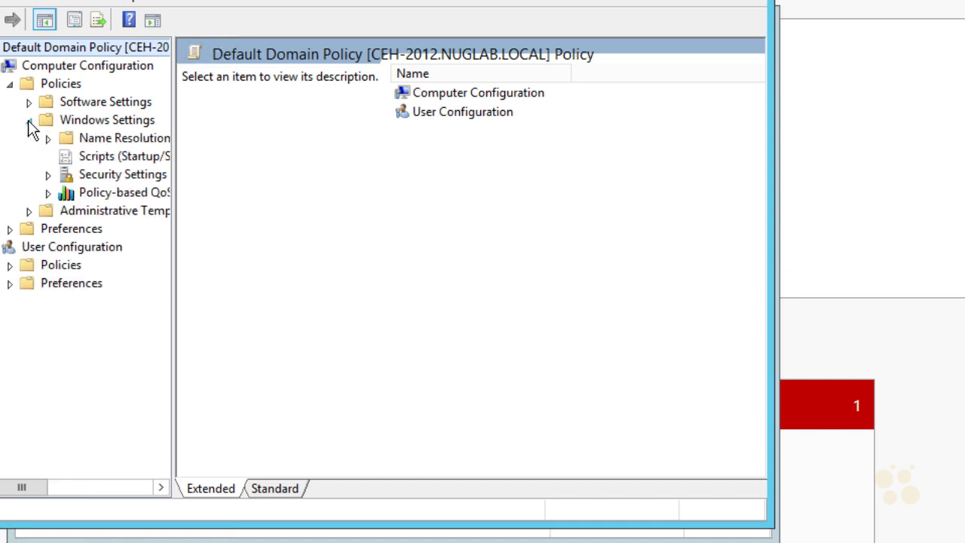
{"action": "left_click", "coordinate": [109, 180]}
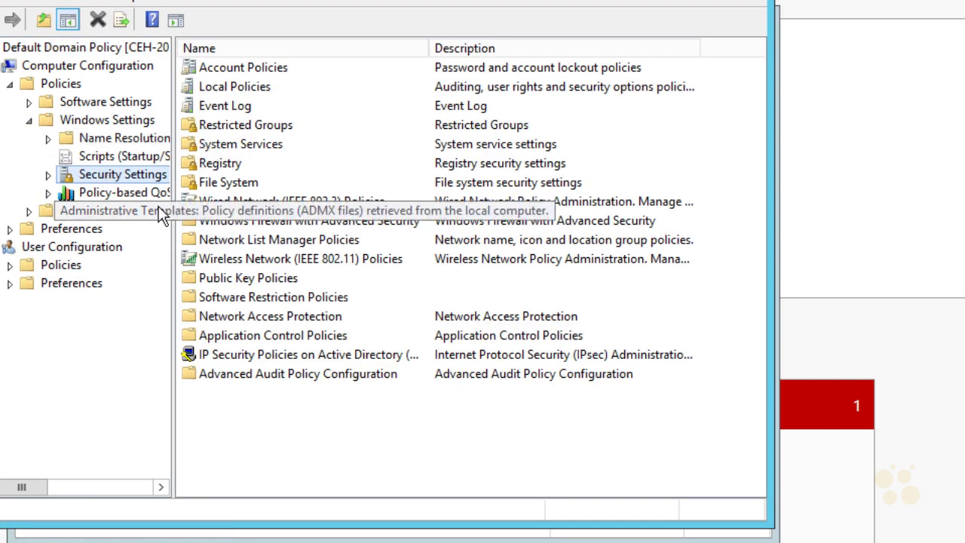
{"action": "left_click_drag", "start_coordinate": [173, 211], "coordinate": [240, 221]}
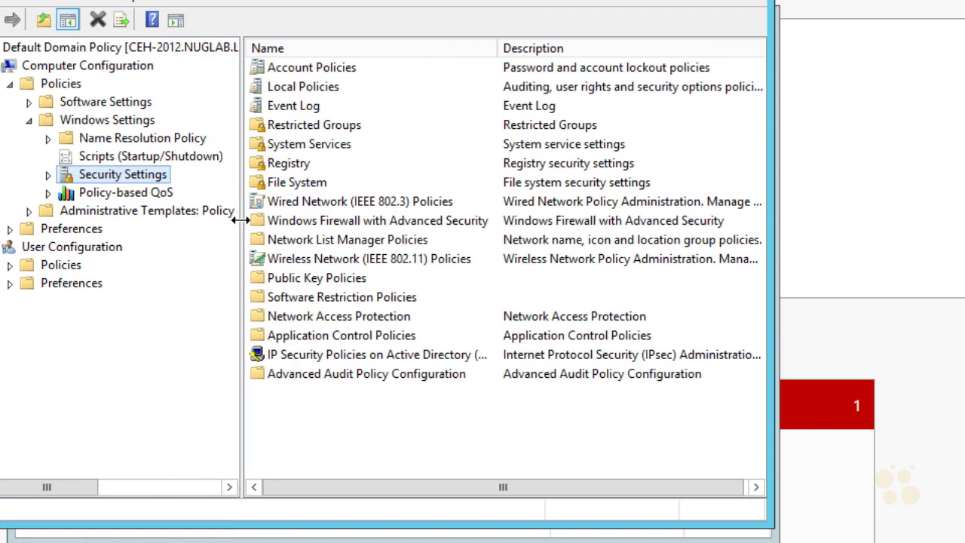
{"action": "left_click", "coordinate": [309, 70]}
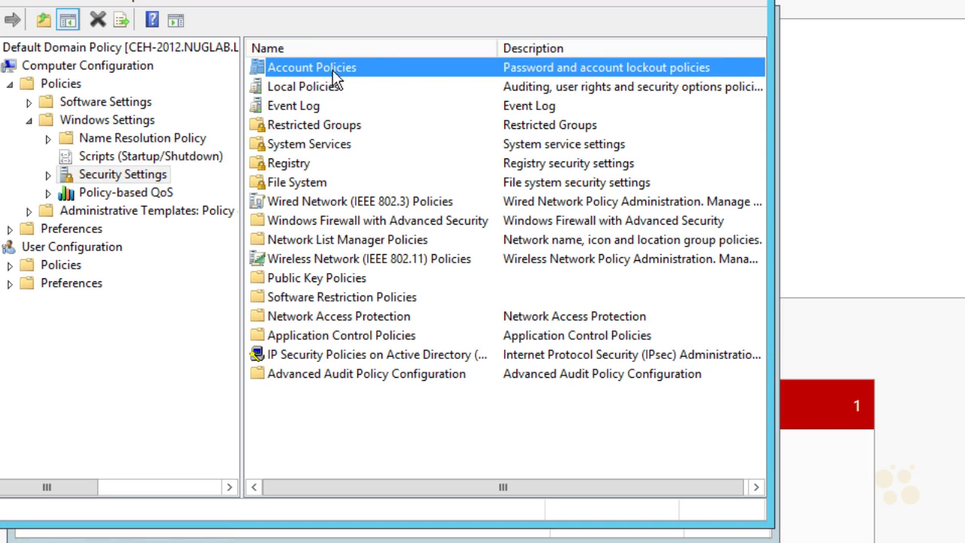
{"action": "double_click", "coordinate": [333, 70]}
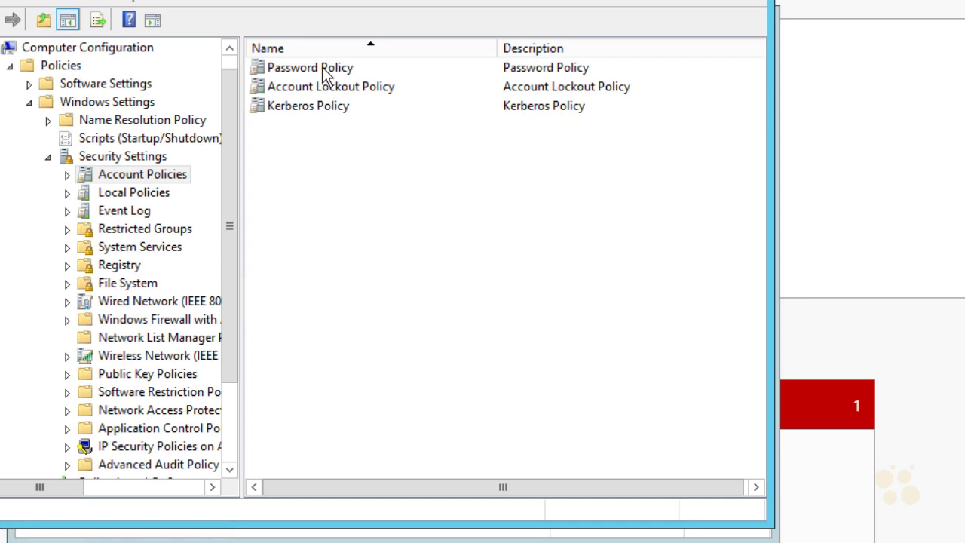
{"action": "double_click", "coordinate": [324, 70]}
- Set Minimum password length to 1 character
{"action": "left_click", "coordinate": [315, 127]}
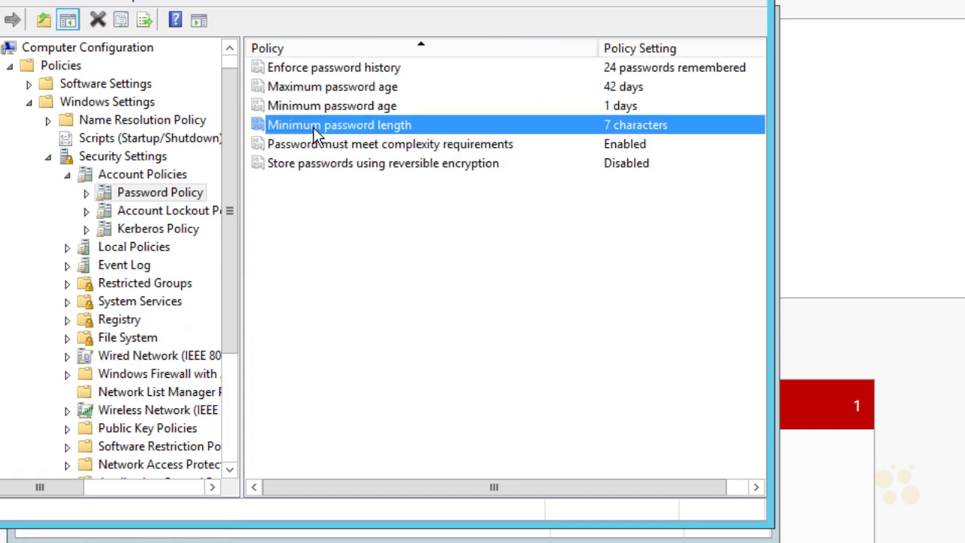
{"action": "double_click", "coordinate": [312, 125]}
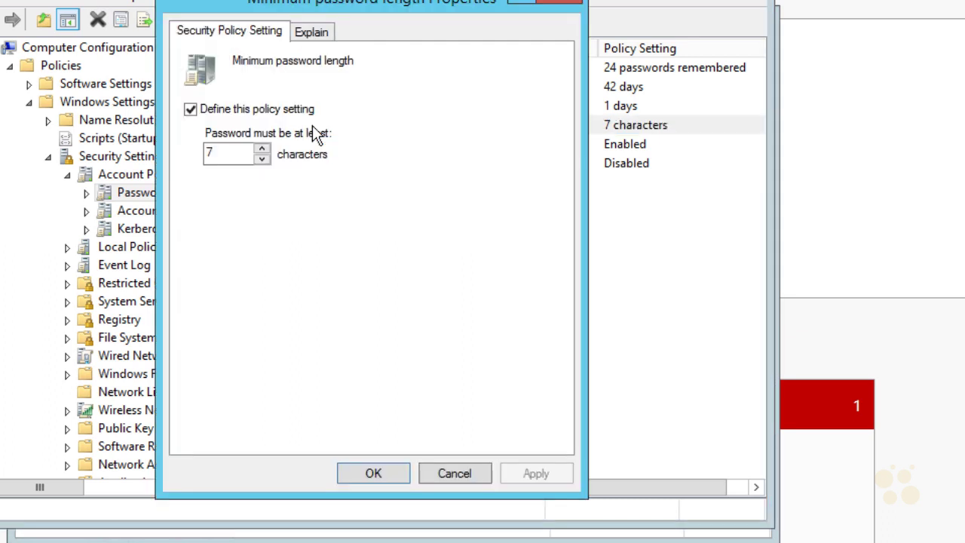
{"action": "left_click", "coordinate": [262, 159]}
{"action": "left_click", "coordinate": [262, 159]}
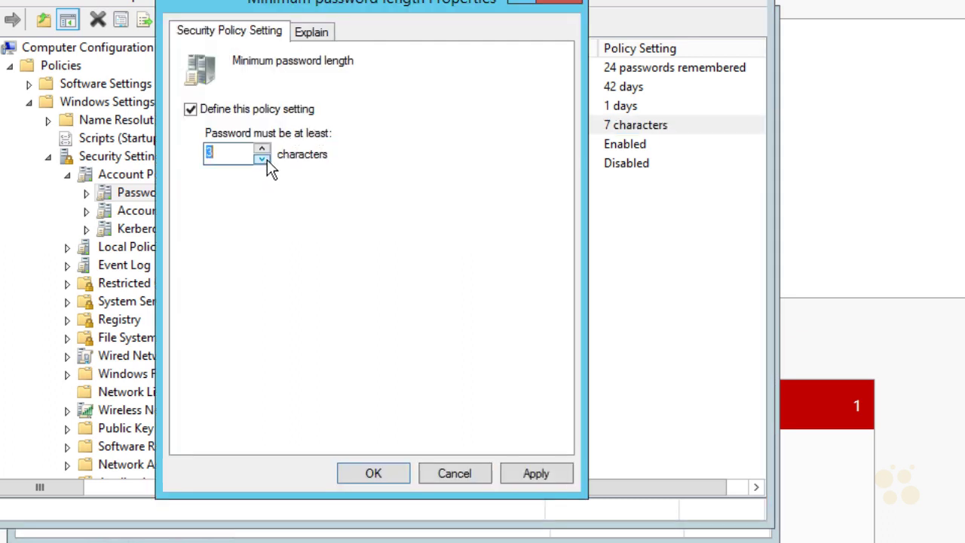
{"action": "left_click", "coordinate": [262, 158]}
{"action": "left_click", "coordinate": [262, 158]}
{"action": "left_click", "coordinate": [536, 473]}
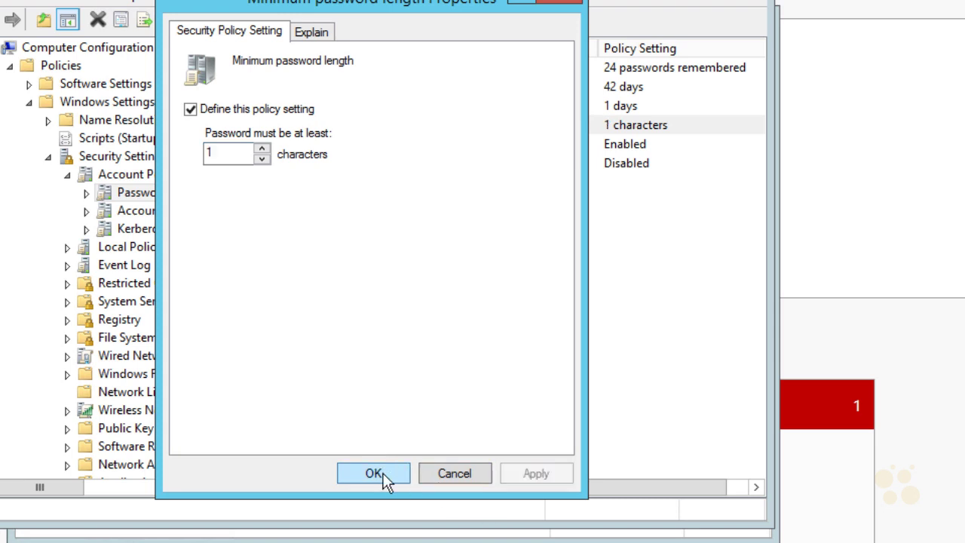
{"action": "left_click", "coordinate": [374, 473]}
- Disable the 'Password must meet complexity requirements' setting
{"action": "left_click", "coordinate": [412, 145]}
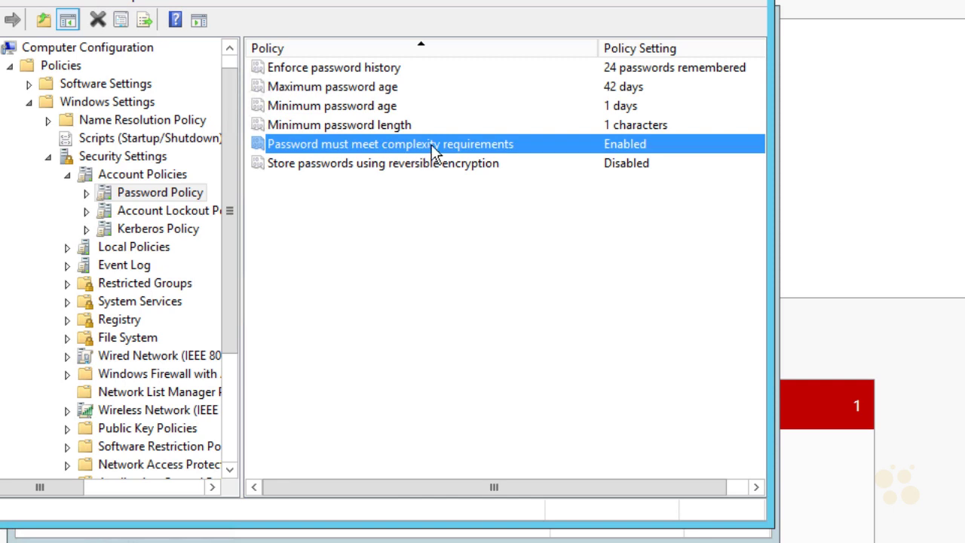
{"action": "double_click", "coordinate": [433, 144]}
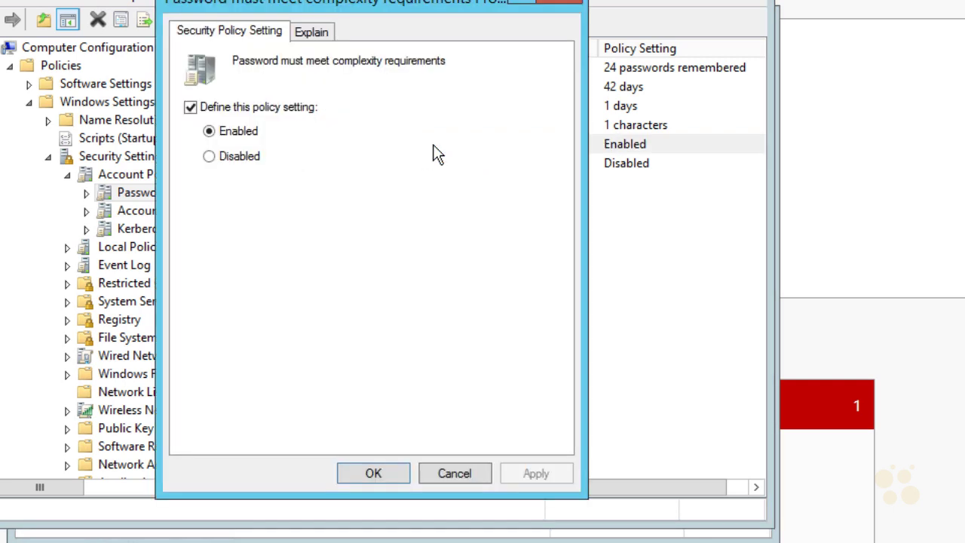
{"action": "left_click", "coordinate": [212, 158]}
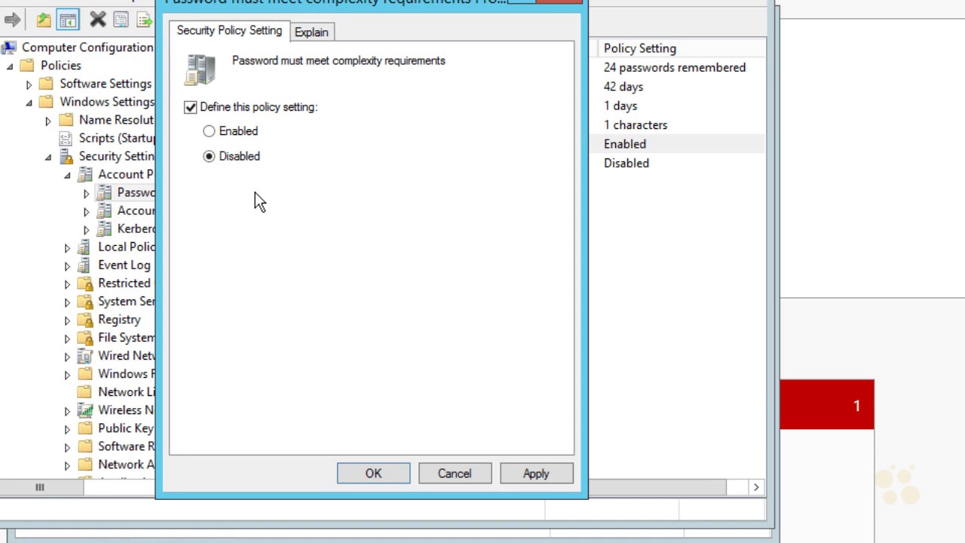
{"action": "left_click", "coordinate": [375, 472]}
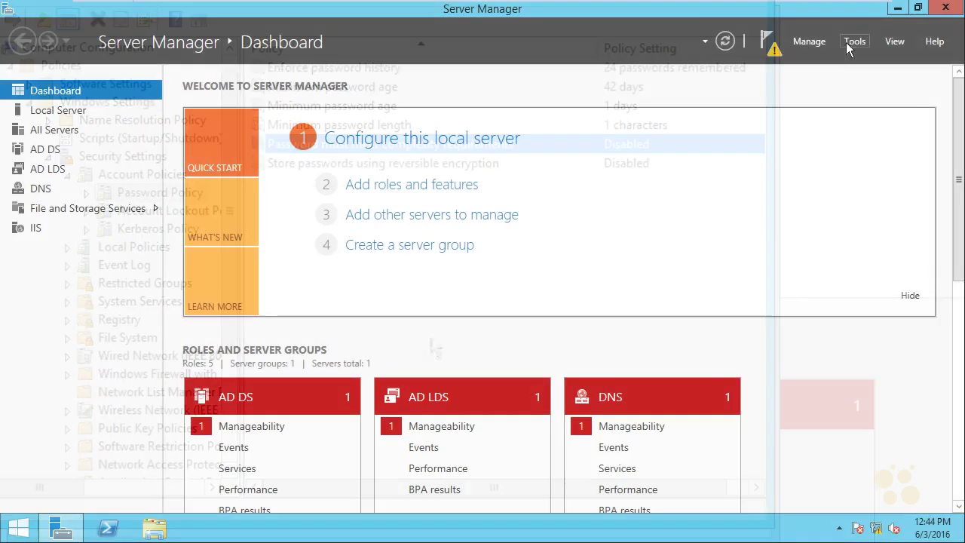
- Open Active Directory Users and Computers and start a new user named billy
{"action": "left_click", "coordinate": [854, 41]}
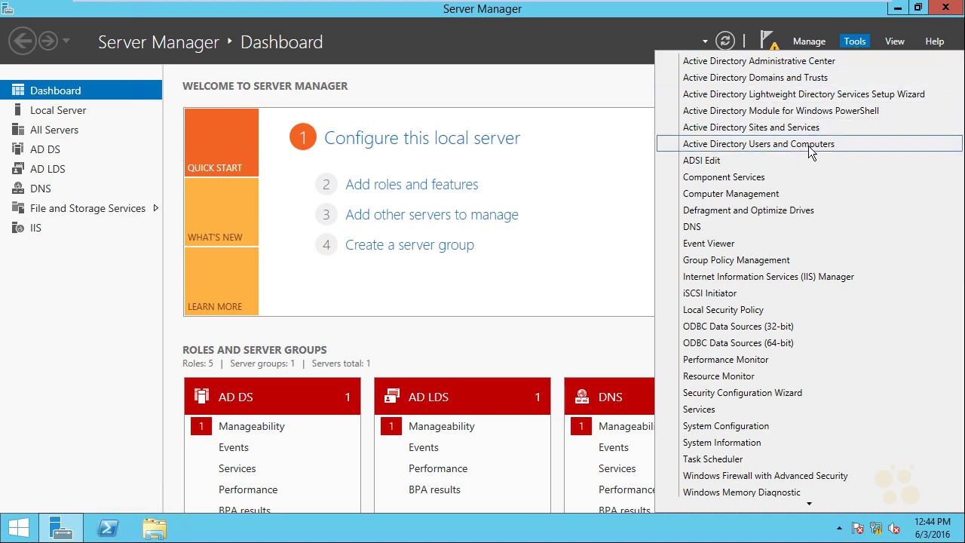
{"action": "left_click", "coordinate": [808, 146]}
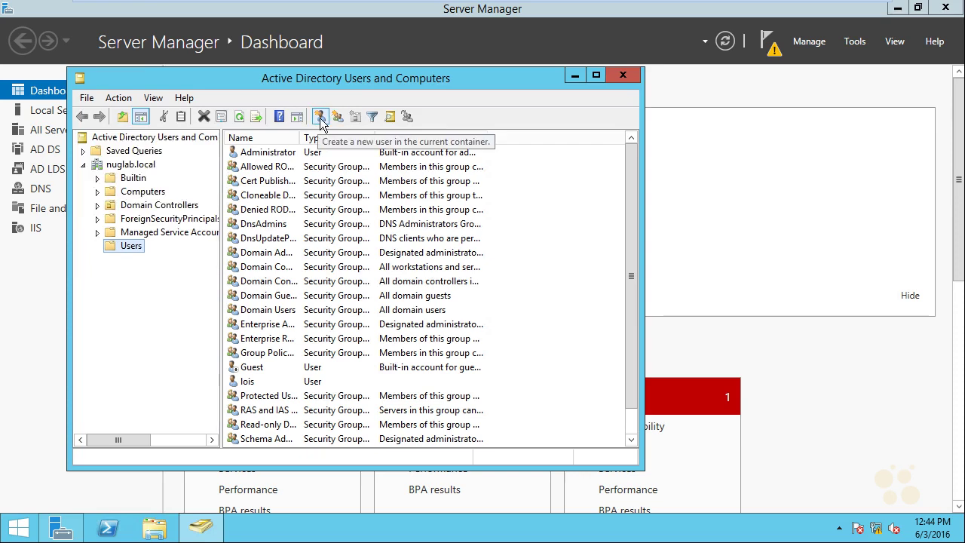
{"action": "left_click", "coordinate": [320, 117]}
{"action": "type", "text": "bil"}
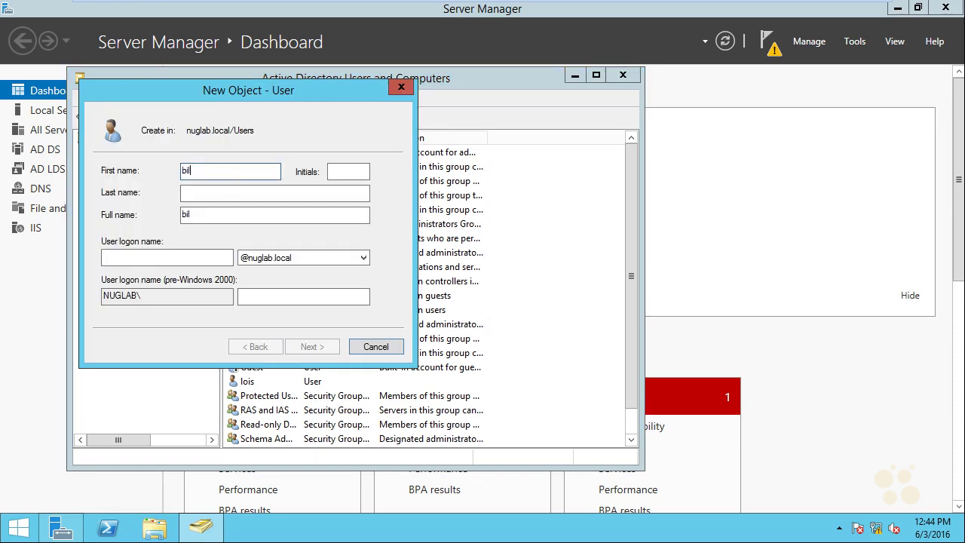
{"action": "type", "text": "ly"}
{"action": "left_click", "coordinate": [139, 259]}
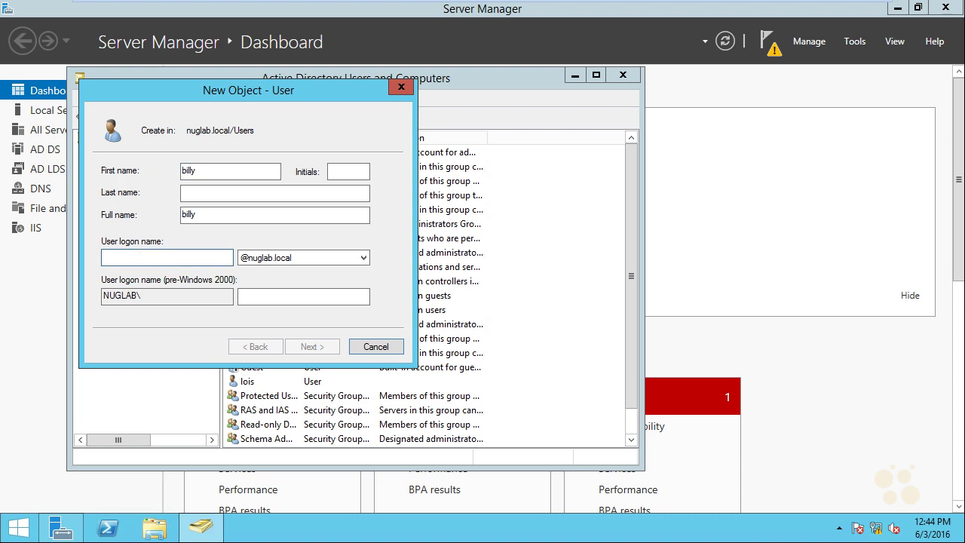
{"action": "type", "text": "billy"}
- Give billy a short never-expiring password with no forced change at next logon, then finish
{"action": "left_click", "coordinate": [332, 349]}
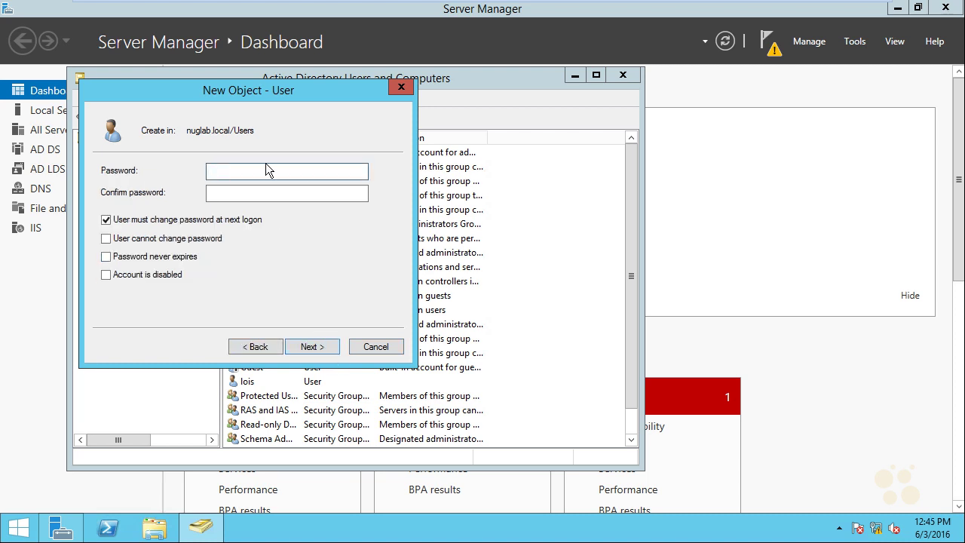
{"action": "type", "text": "P@s"}
{"action": "left_click", "coordinate": [287, 193]}
{"action": "type", "text": "P@s"}
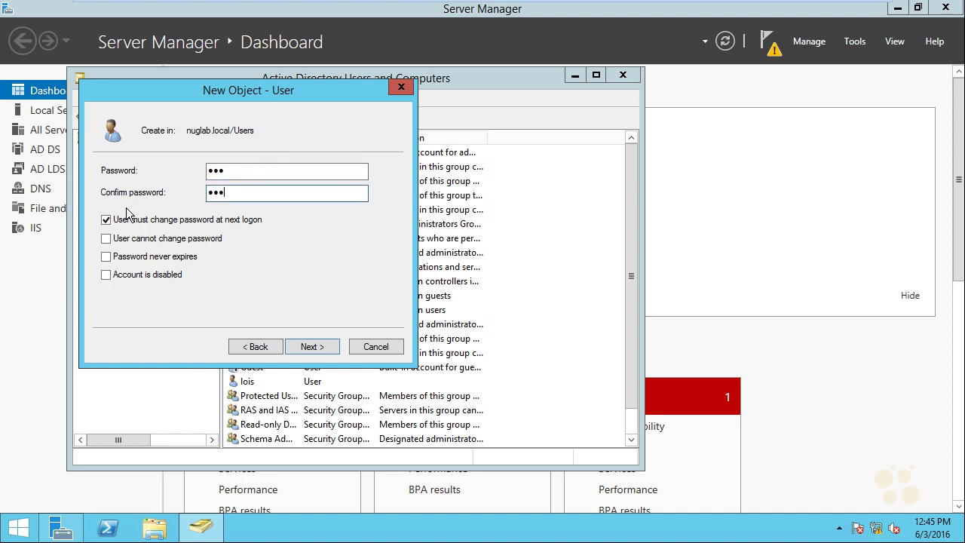
{"action": "left_click", "coordinate": [106, 221]}
{"action": "left_click", "coordinate": [106, 257]}
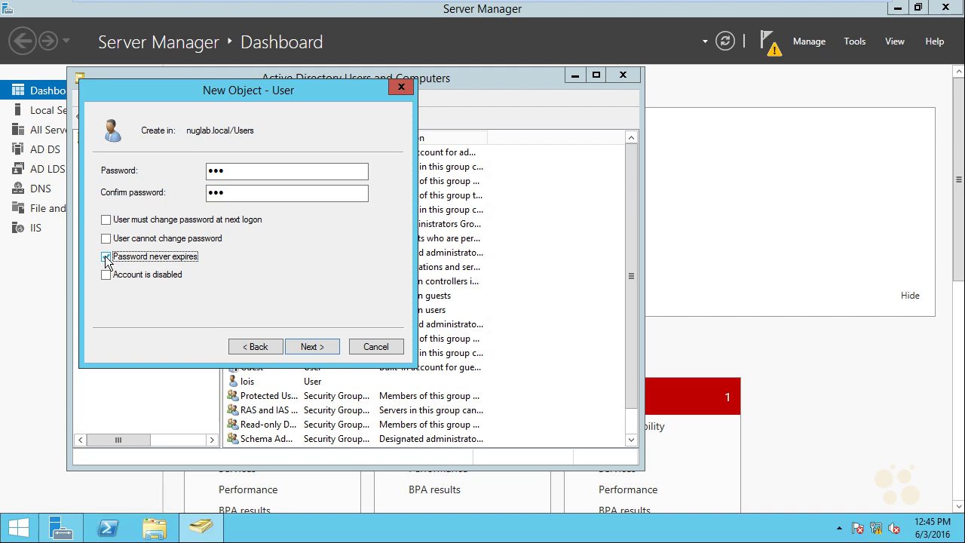
{"action": "left_click", "coordinate": [315, 348]}
{"action": "left_click", "coordinate": [315, 348]}
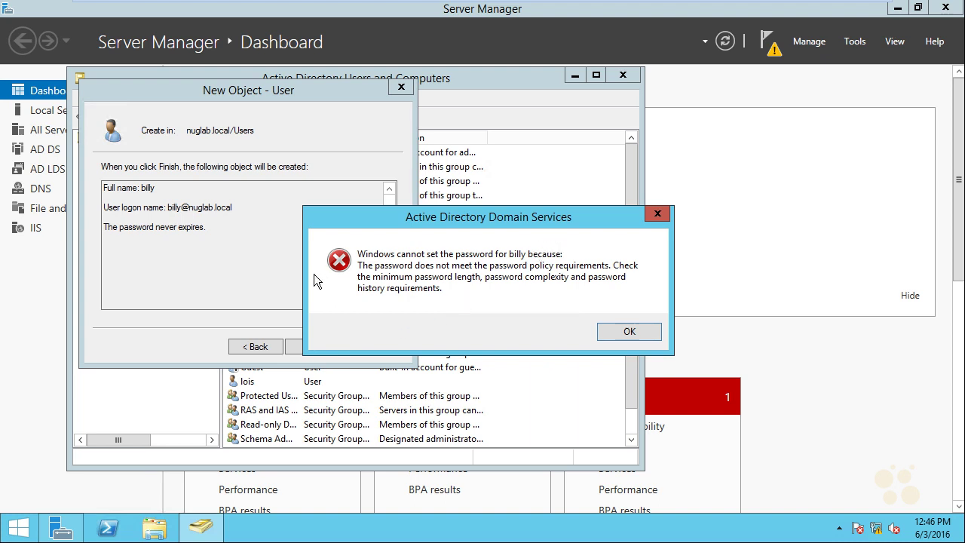
- Run gpupdate in an administrator Command Prompt, then close the window
{"action": "left_click", "coordinate": [19, 528]}
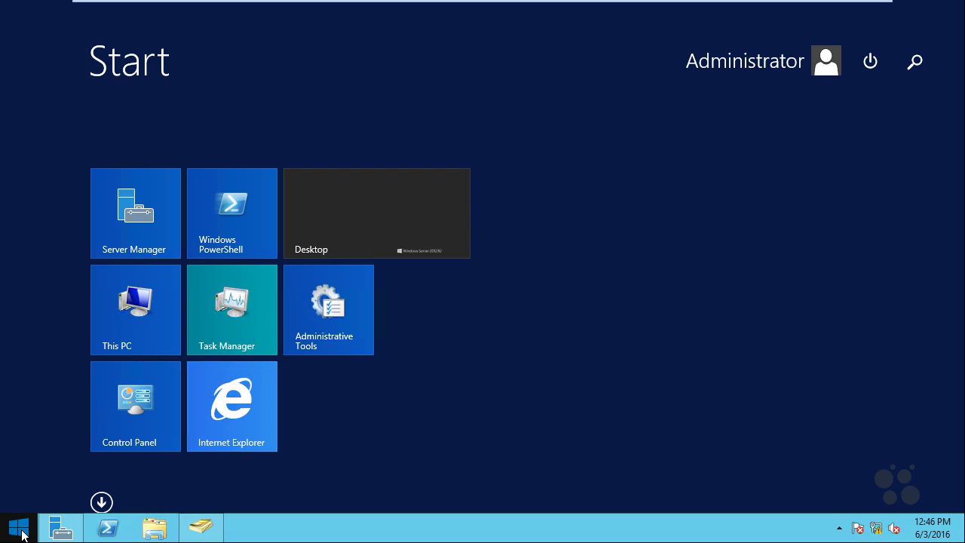
{"action": "type", "text": "cmd"}
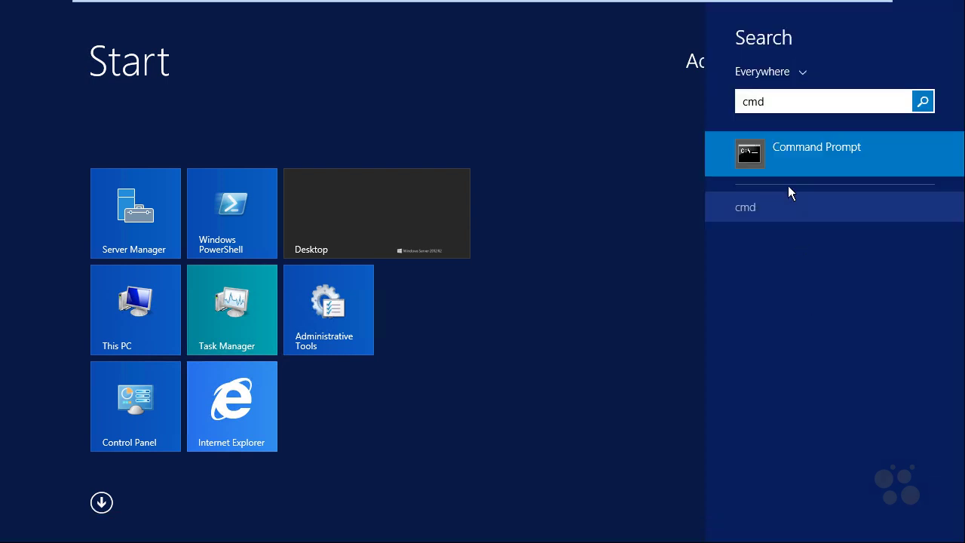
{"action": "right_click", "coordinate": [787, 149]}
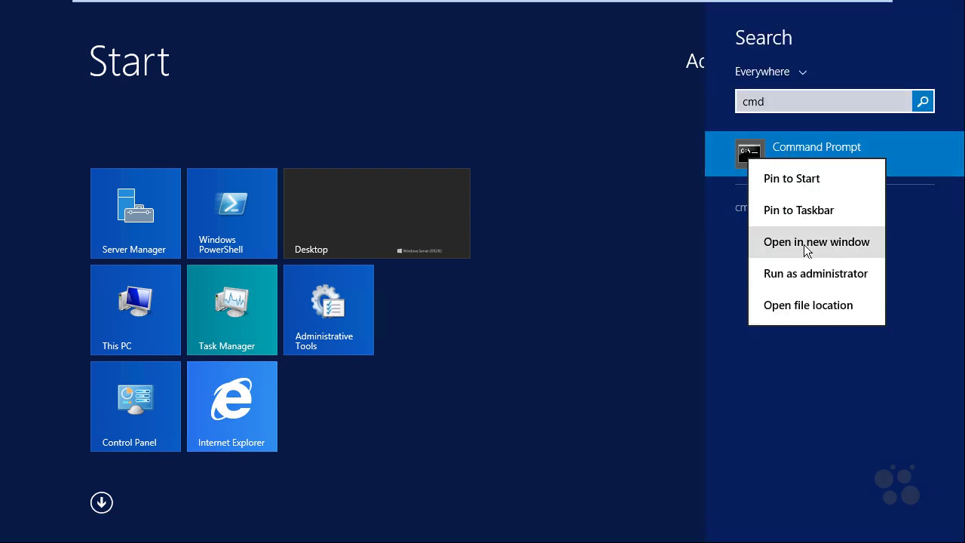
{"action": "left_click", "coordinate": [822, 273]}
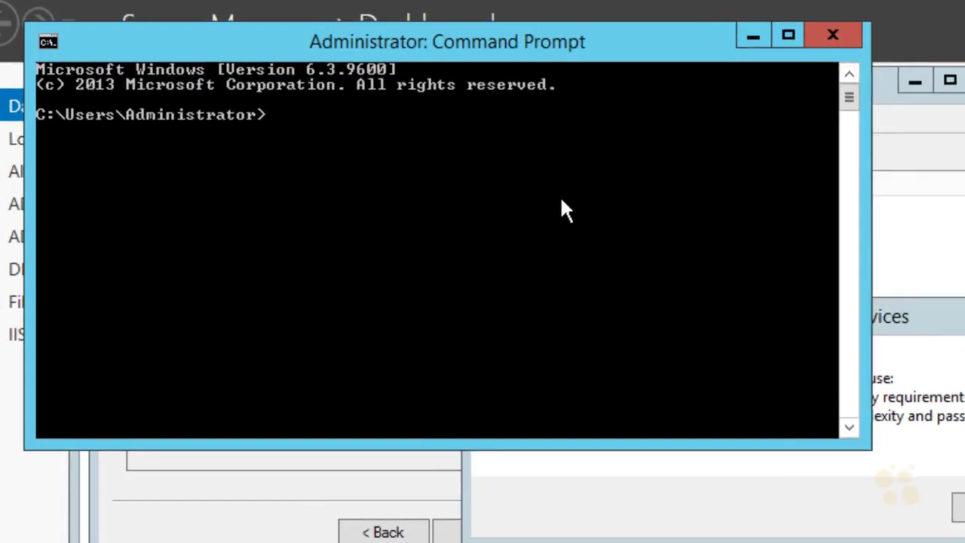
{"action": "type", "text": "g"}
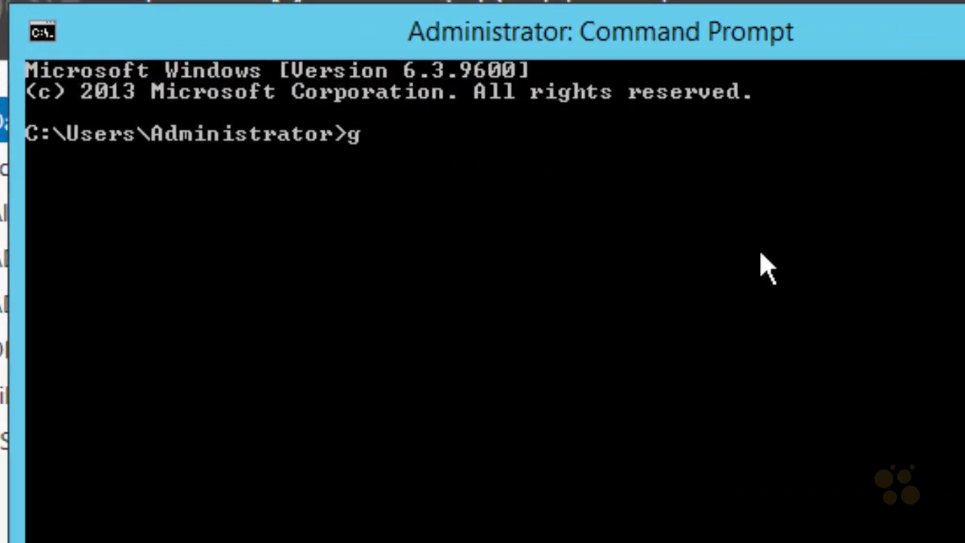
{"action": "type", "text": "pupdate"}
{"action": "key", "text": "Return"}
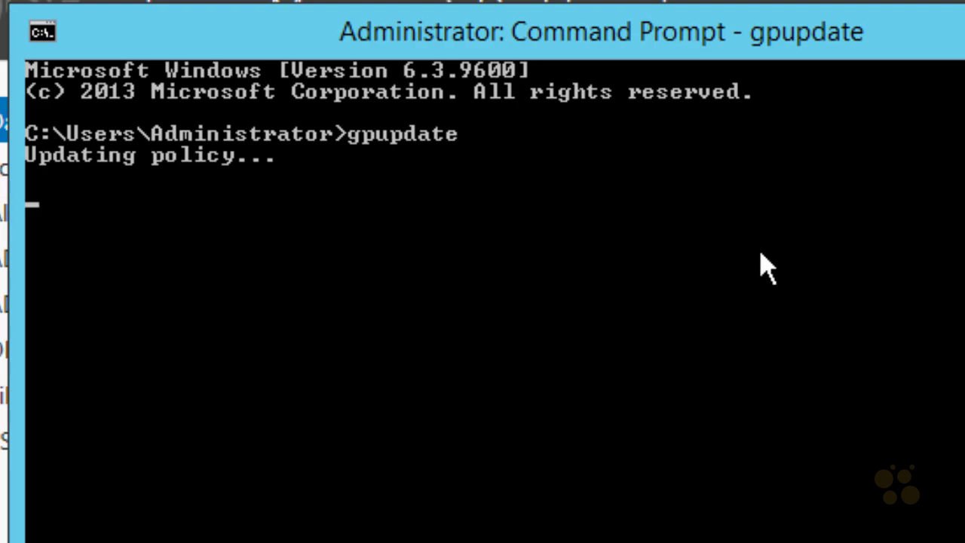
{"action": "key", "text": "Return"}
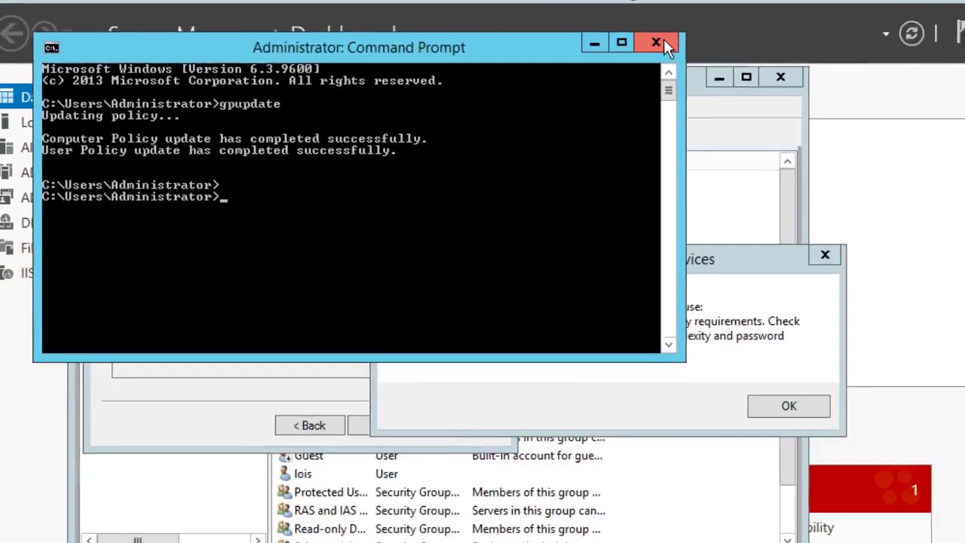
{"action": "left_click", "coordinate": [664, 43]}
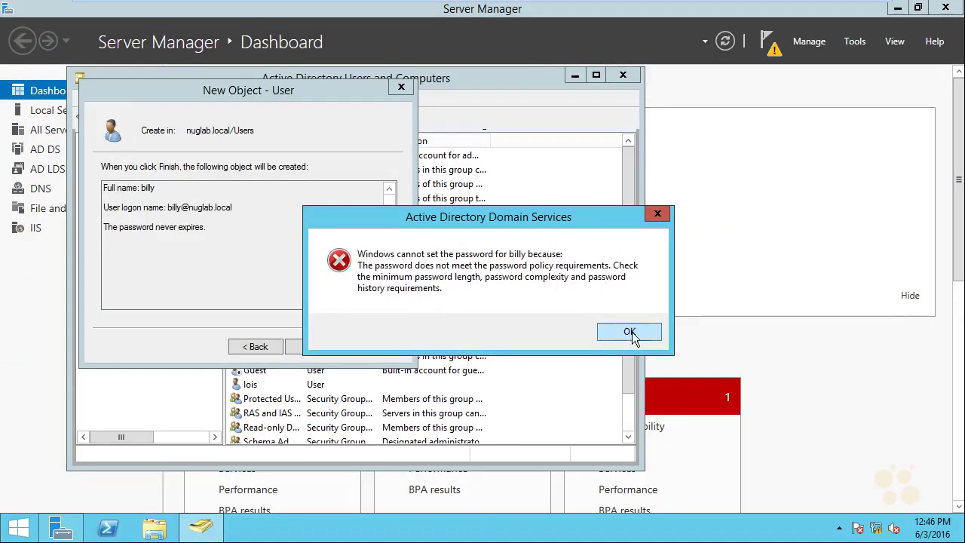
- Dismiss the password policy error, finish the wizard, and select the new billy account
{"action": "left_click", "coordinate": [630, 332]}
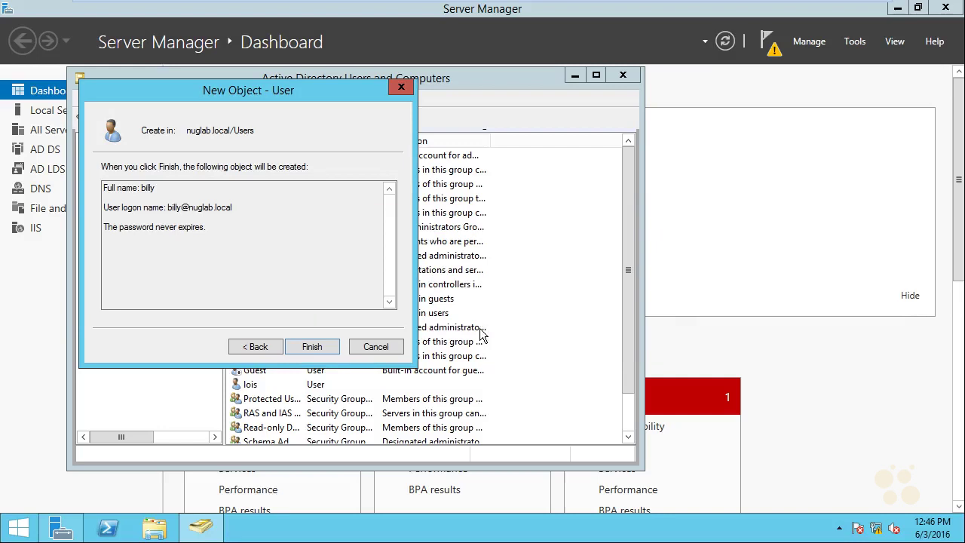
{"action": "left_click", "coordinate": [320, 353]}
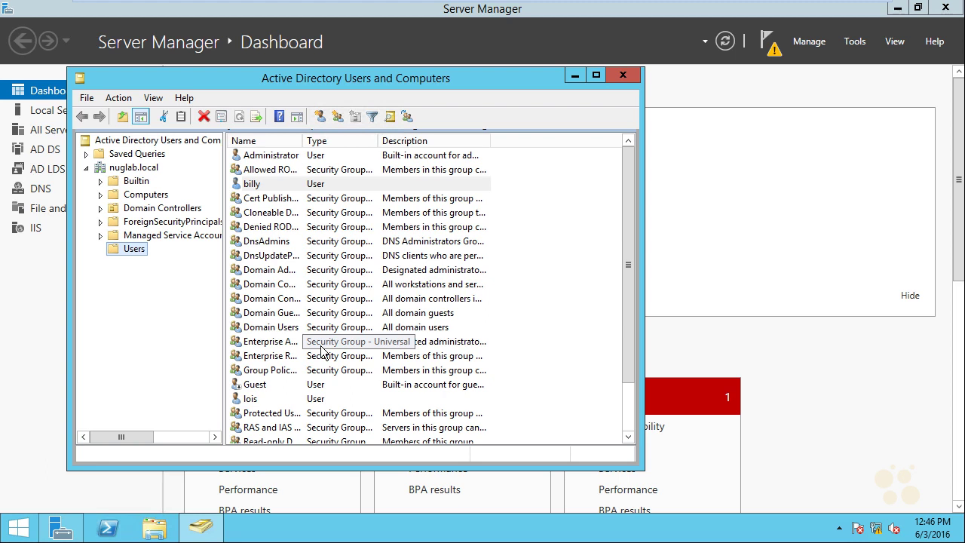
{"action": "left_click", "coordinate": [260, 185]}
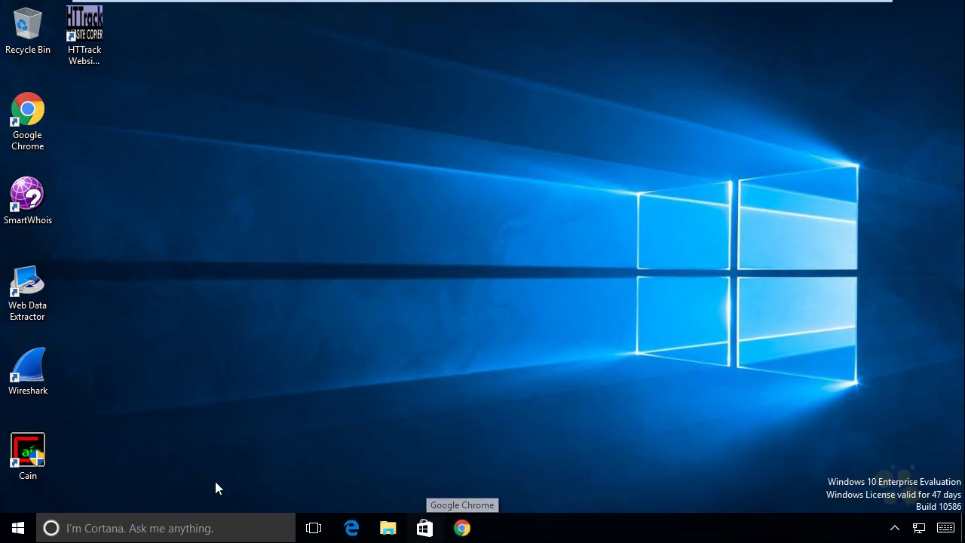
- Open the Windows 10 Start menu to search for apps
{"action": "left_click", "coordinate": [19, 531]}
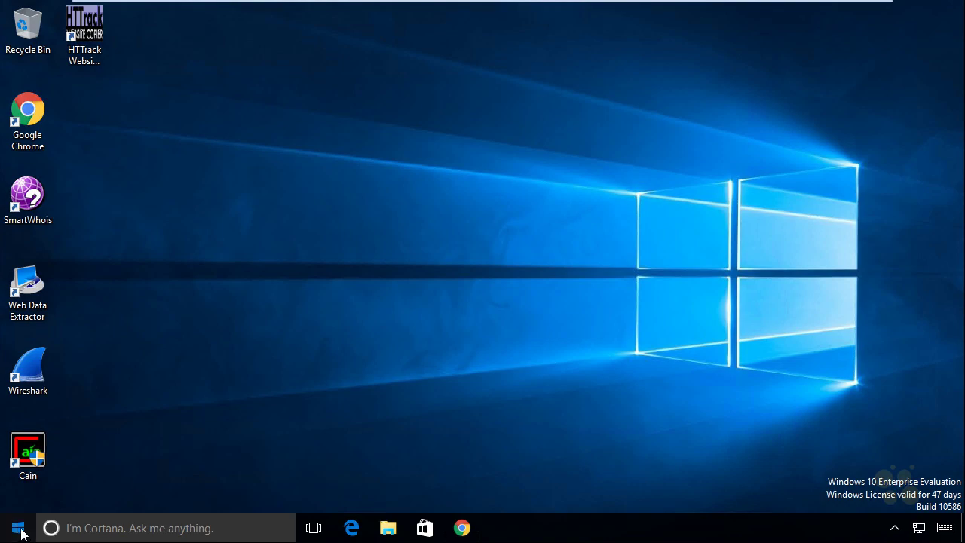
- Search 'internet', launch Internet Explorer, and replace the address bar text with fgdump
{"action": "type", "text": "internet"}
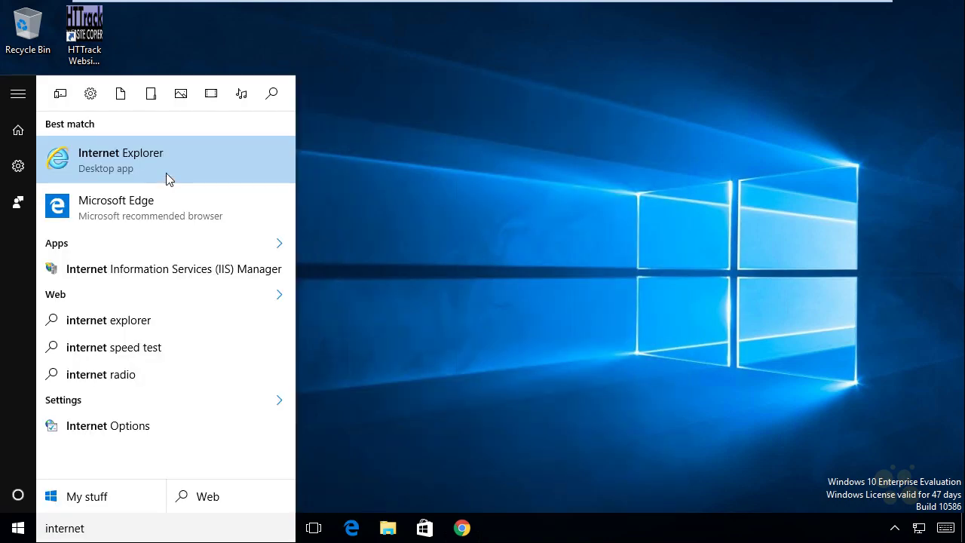
{"action": "left_click", "coordinate": [170, 162]}
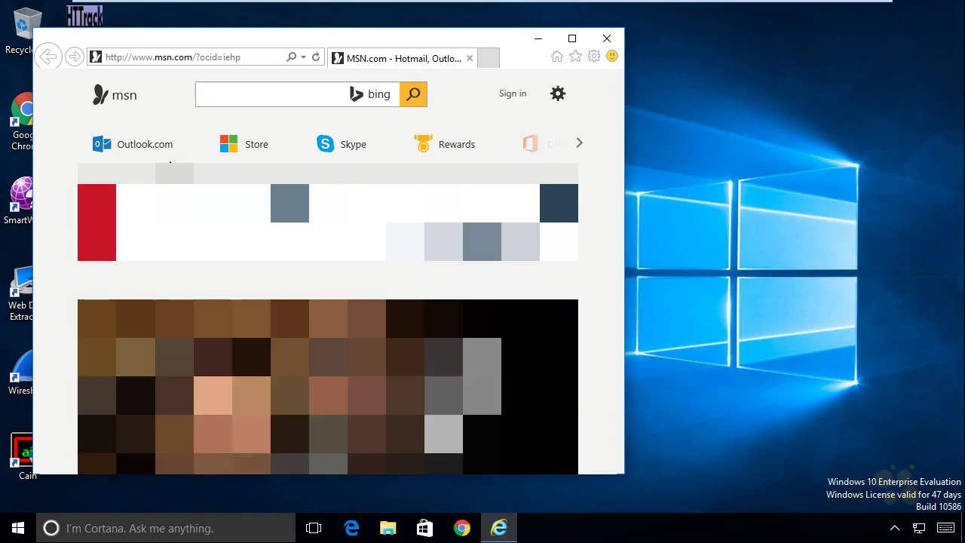
{"action": "left_click", "coordinate": [212, 57]}
{"action": "key", "text": "BackSpace"}
{"action": "type", "text": "fgdump&s"}
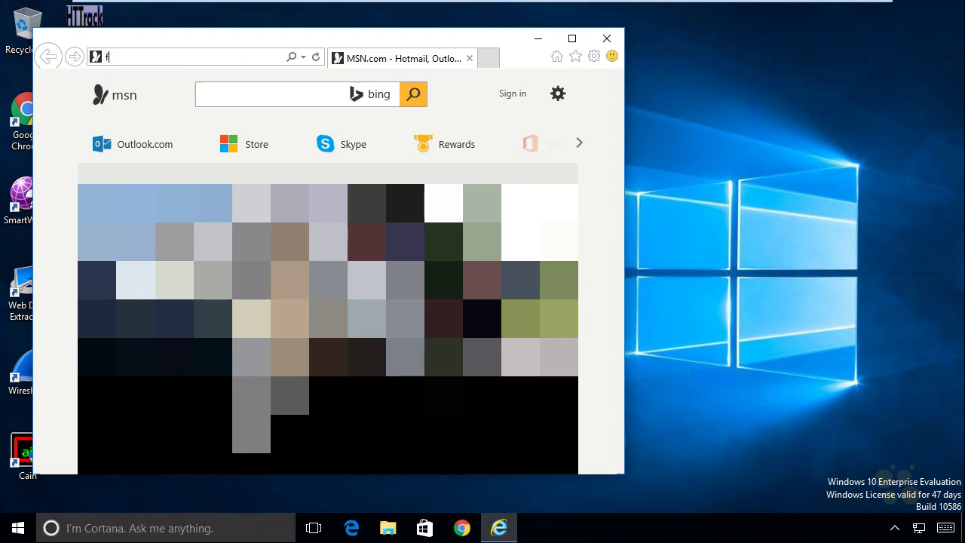
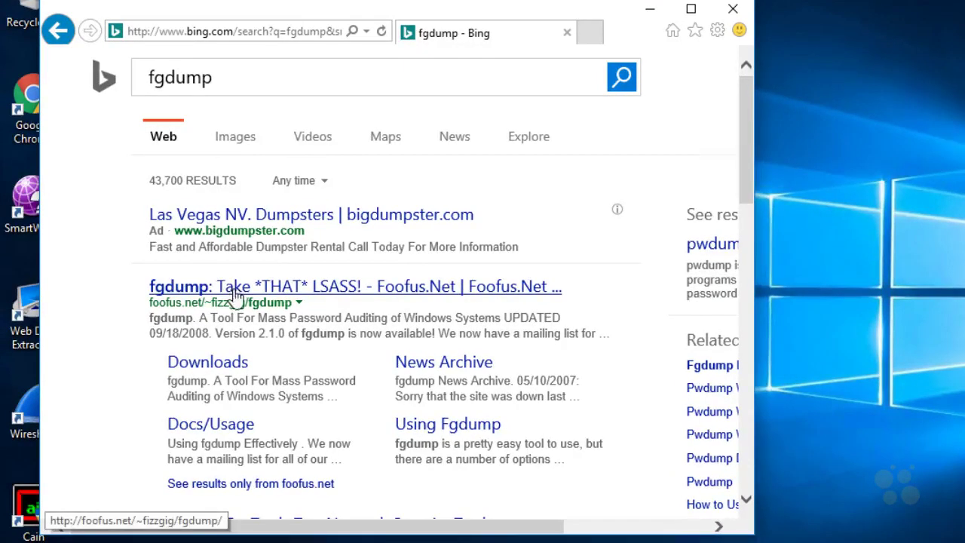
- Open the 'fgdump: Take *THAT* LSASS! - Foofus.Net' result from the Bing fgdump results
{"action": "left_click", "coordinate": [237, 290]}
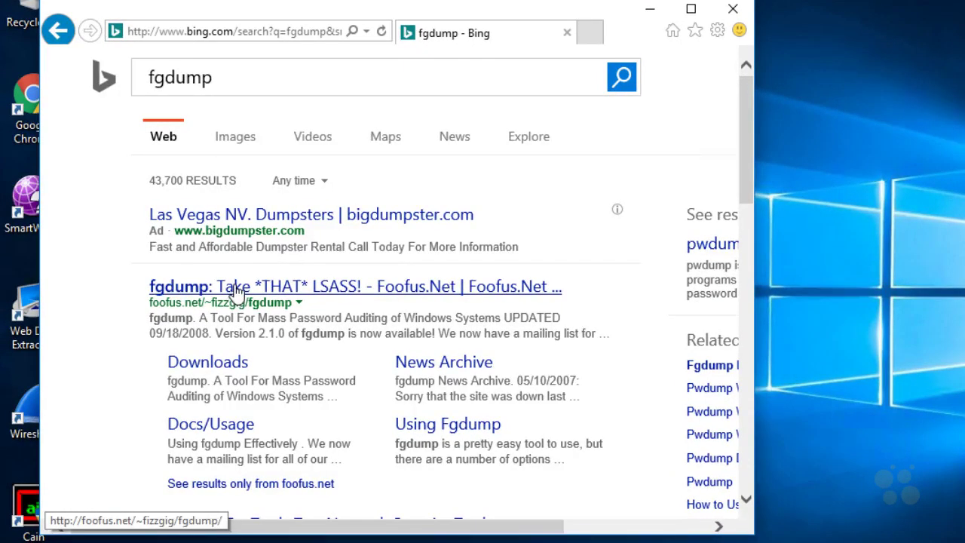
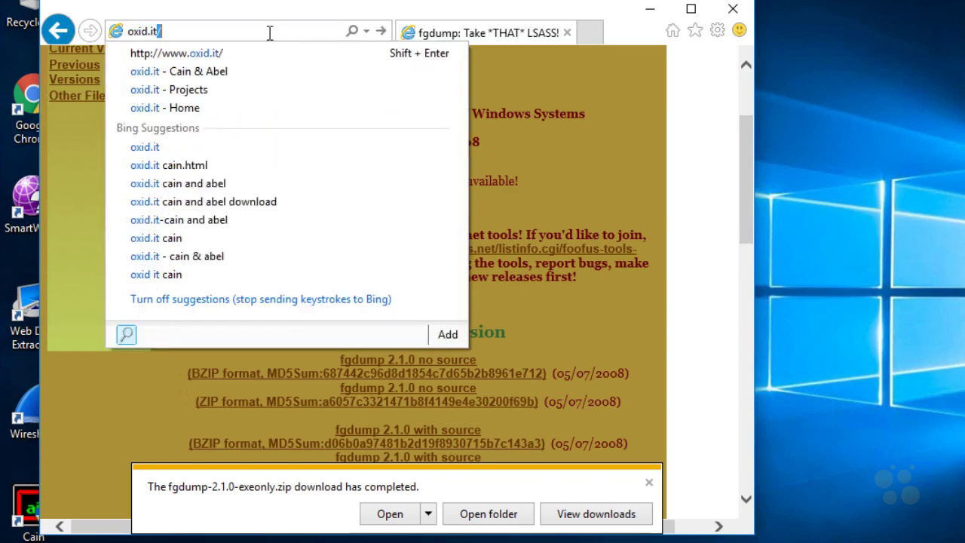
- Load oxid.it and scroll the Projects page down to the Winrtgen entry
{"action": "key", "text": "Return"}
{"action": "scroll", "coordinate": [667, 302], "scroll_direction": "down", "scroll_amount": 2}
{"action": "scroll", "coordinate": [666, 303], "scroll_direction": "down", "scroll_amount": 10}
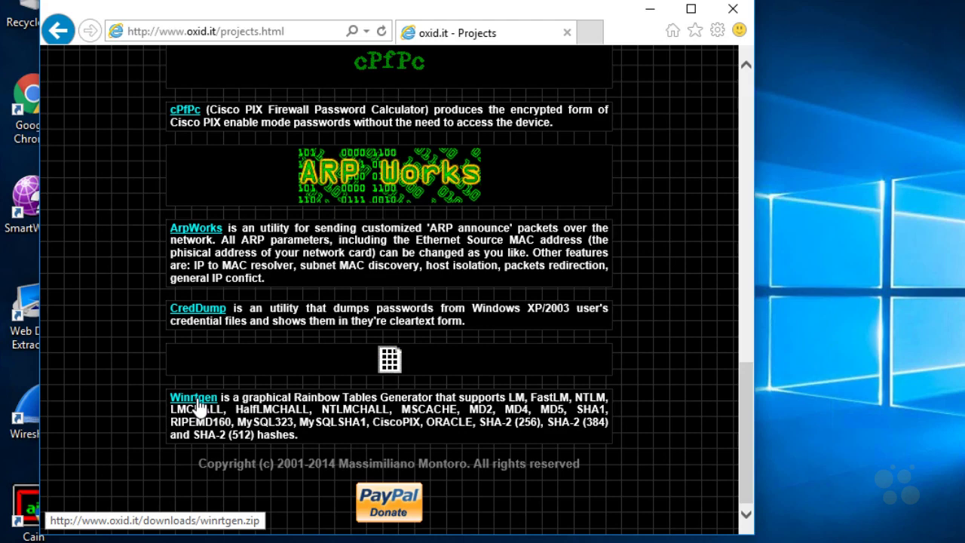
- Save winrtgen.zip to the computer, then select the current address bar text to replace it
{"action": "left_click", "coordinate": [196, 406]}
{"action": "left_click", "coordinate": [446, 280]}
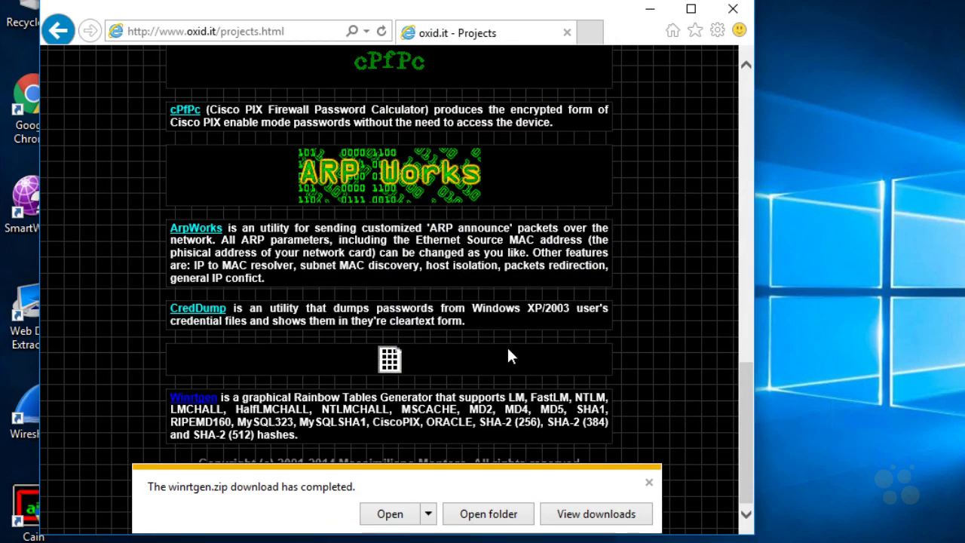
{"action": "left_click", "coordinate": [209, 29]}
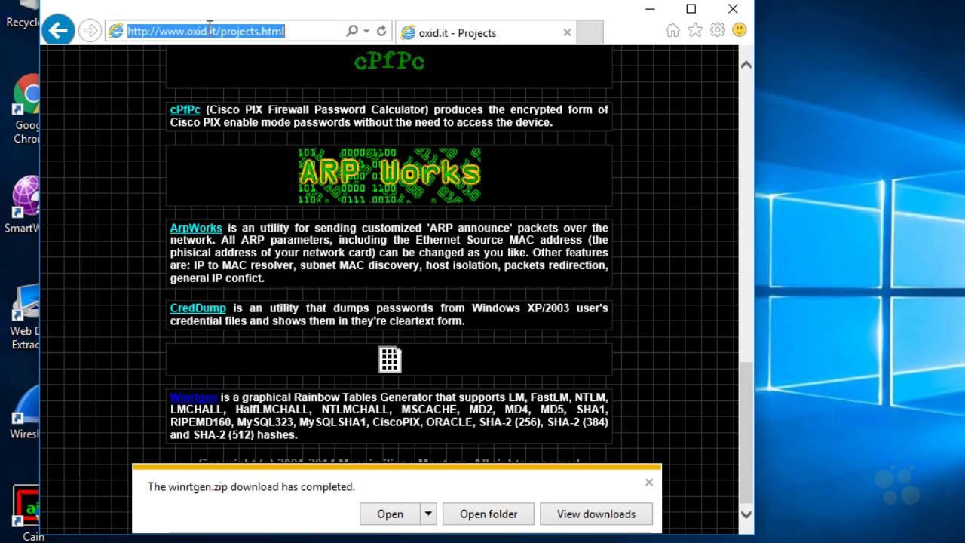
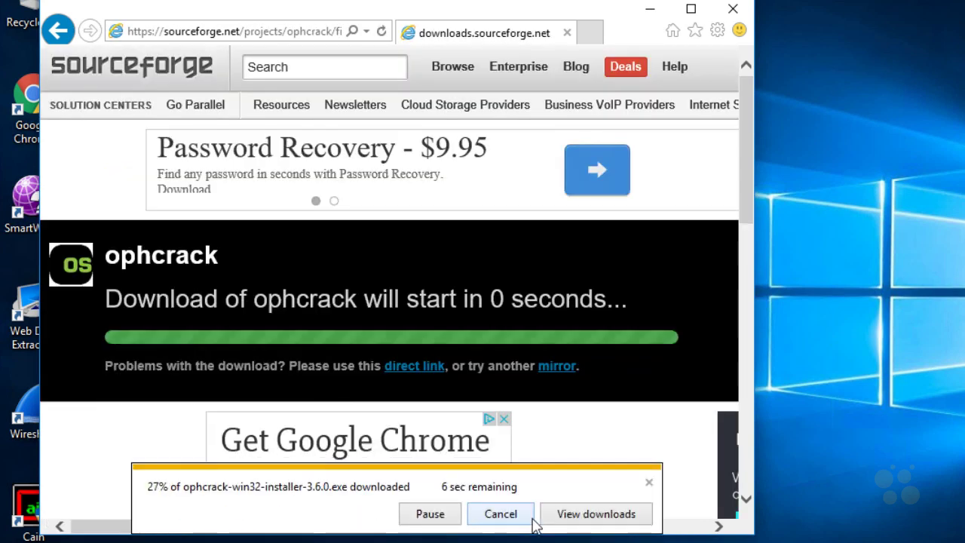
- After the ophcrack installer download finishes, select the current web address in the address bar
{"action": "left_click", "coordinate": [269, 30]}
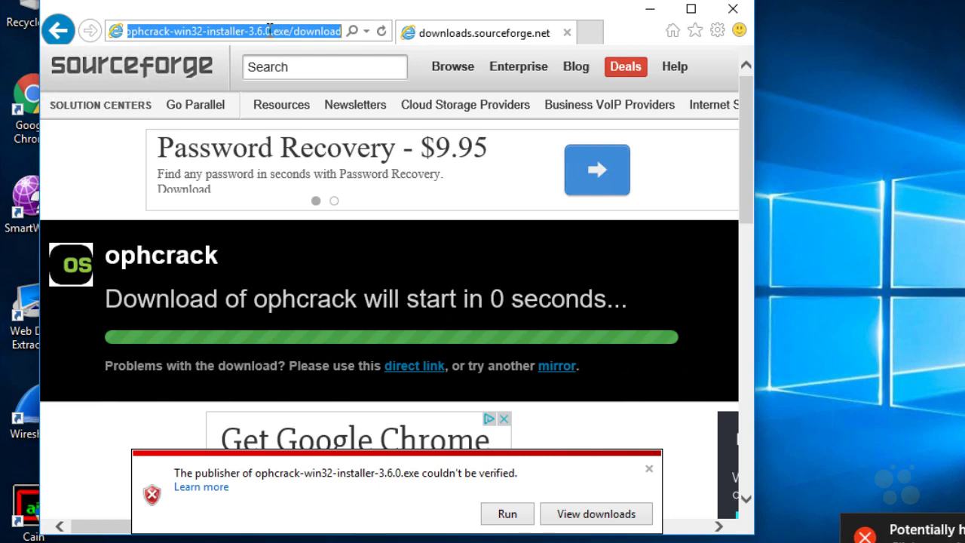
- Search Bing for 'rainbowcrack', open the RainbowCrack official site, and scroll to its download table
{"action": "type", "text": "rainbowcrack"}
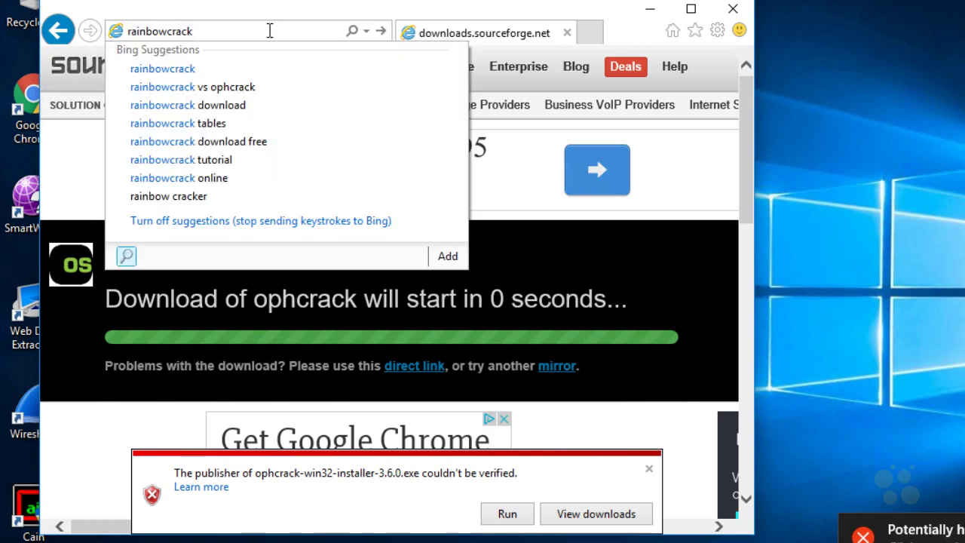
{"action": "key", "text": "Return"}
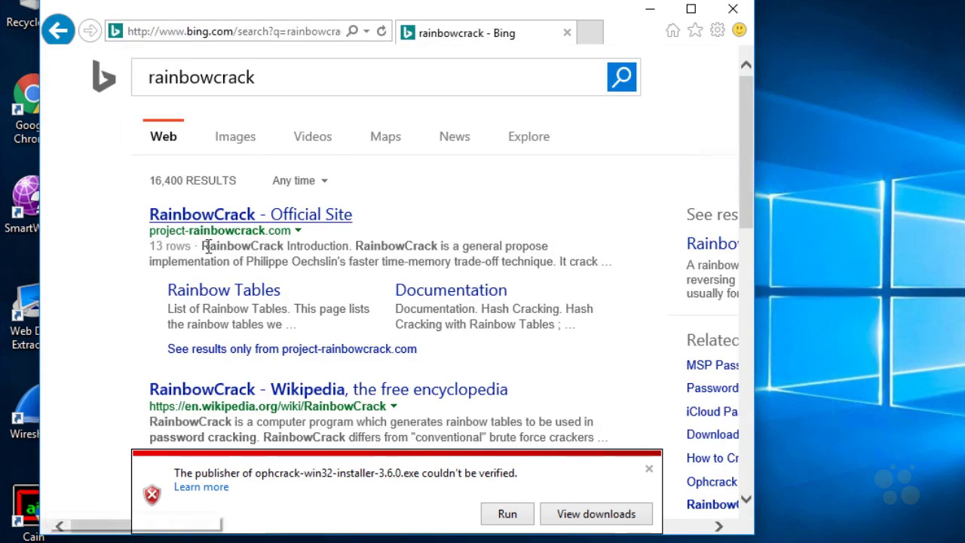
{"action": "left_click", "coordinate": [254, 217]}
{"action": "scroll", "coordinate": [562, 337], "scroll_direction": "down", "scroll_amount": 8}
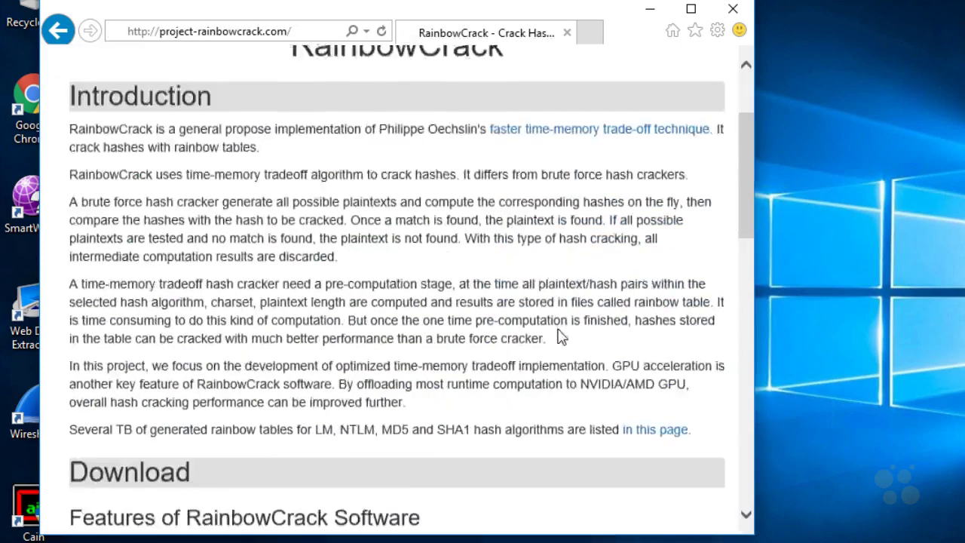
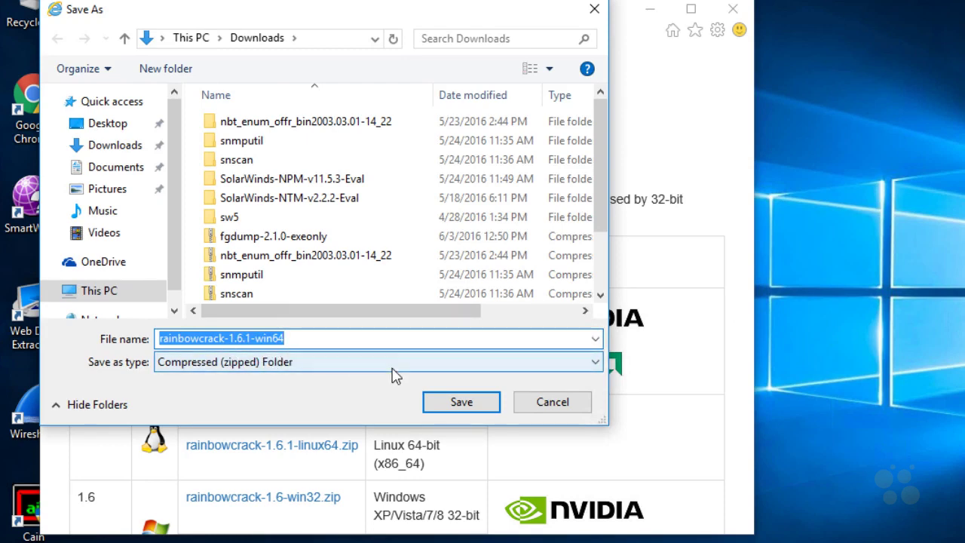
- Save the download as rainbowcrack-1.6.1-win64.zip in the Downloads folder
{"action": "left_click", "coordinate": [464, 405]}
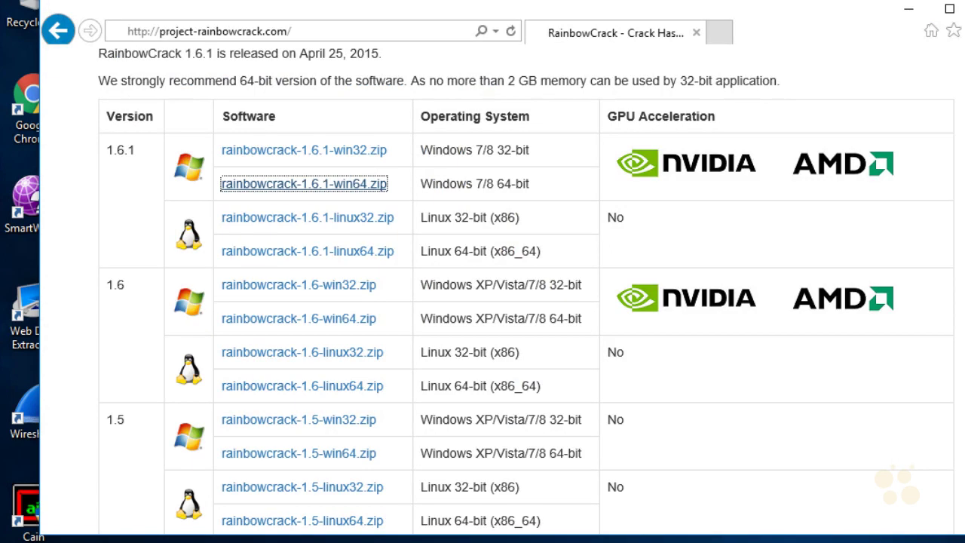
- Handwrite 'fgdump' in red beside the 1.6 Linux rows and underline it
{"action": "left_click_drag", "start_coordinate": [819, 354], "coordinate": [833, 350]}
{"action": "mouse_move", "coordinate": [698, 339]}
{"action": "left_mouse_down"}
{"action": "mouse_move", "coordinate": [723, 360]}
{"action": "mouse_move", "coordinate": [788, 349]}
{"action": "left_mouse_up"}
{"action": "left_click_drag", "start_coordinate": [664, 383], "coordinate": [823, 371]}
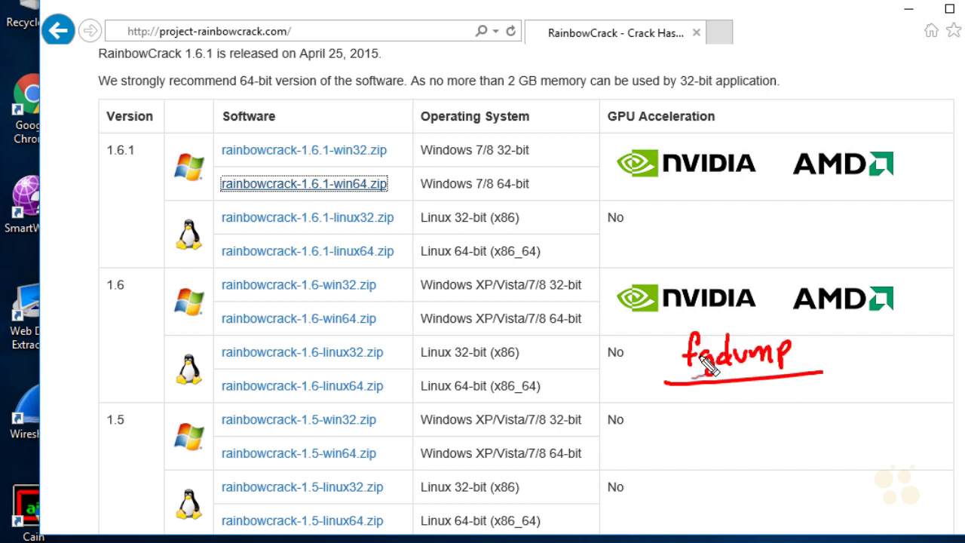
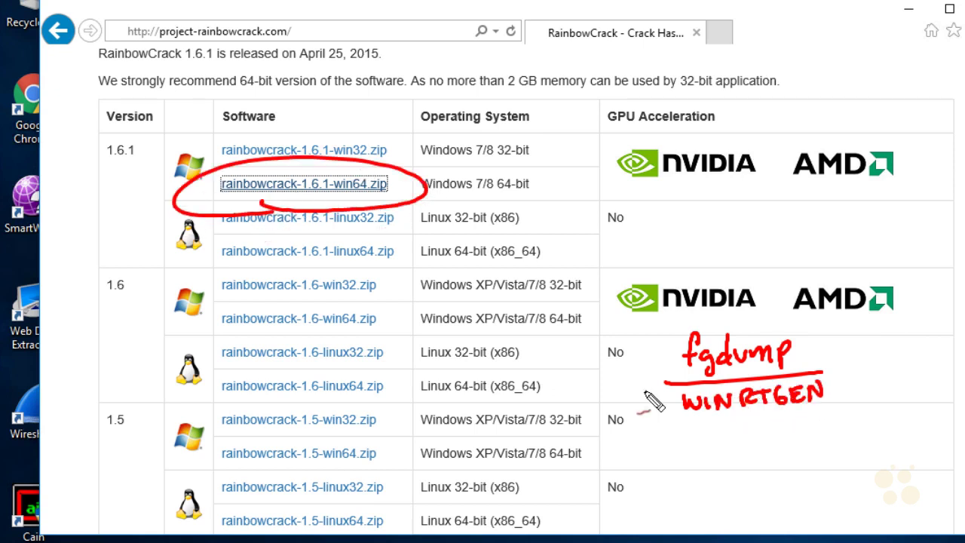
- Handwrite RTGEN (CLI) in red ink below the WINRTGEN (GUI) note
{"action": "mouse_move", "coordinate": [698, 427]}
{"action": "left_mouse_down"}
{"action": "mouse_move", "coordinate": [698, 444]}
{"action": "mouse_move", "coordinate": [852, 408]}
{"action": "mouse_move", "coordinate": [709, 430]}
{"action": "mouse_move", "coordinate": [706, 452]}
{"action": "left_mouse_up"}
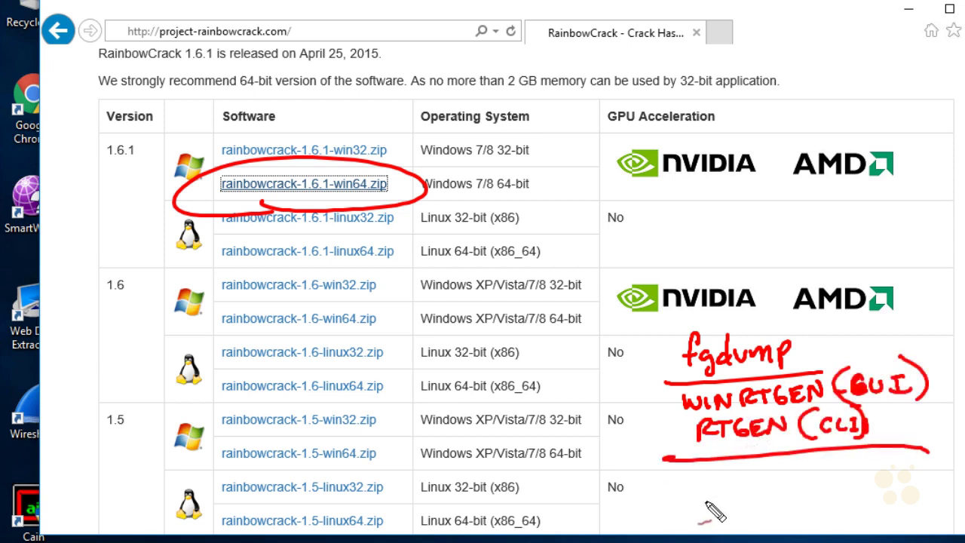
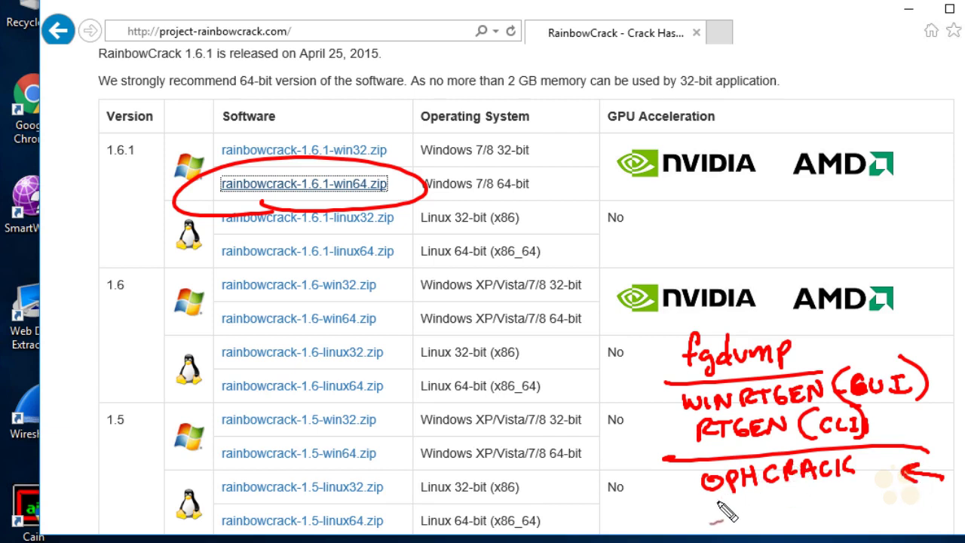
- Circle the 1.6.1 Linux zip downloads in red and draw an arrow to the tool list
{"action": "mouse_move", "coordinate": [264, 202]}
{"action": "left_mouse_down"}
{"action": "mouse_move", "coordinate": [203, 276]}
{"action": "mouse_move", "coordinate": [257, 282]}
{"action": "left_mouse_up"}
{"action": "left_click_drag", "start_coordinate": [311, 247], "coordinate": [720, 528]}
{"action": "left_click_drag", "start_coordinate": [688, 490], "coordinate": [665, 537]}
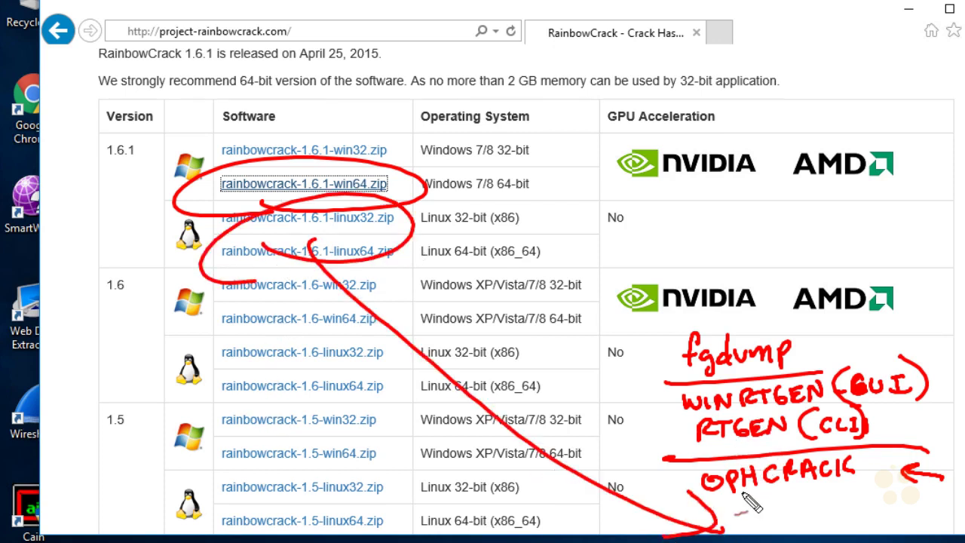
- Write RAINBOW CRACK under OPHCRACK and add two right-edge arrows pointing at the list
{"action": "mouse_move", "coordinate": [735, 507]}
{"action": "left_mouse_down"}
{"action": "mouse_move", "coordinate": [890, 502]}
{"action": "mouse_move", "coordinate": [939, 519]}
{"action": "left_mouse_up"}
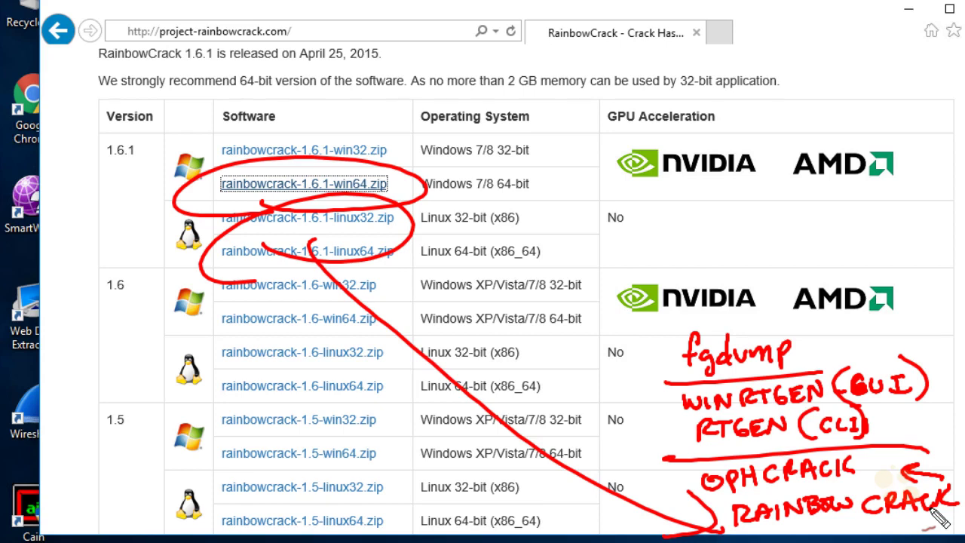
{"action": "mouse_move", "coordinate": [964, 394]}
{"action": "left_mouse_down"}
{"action": "mouse_move", "coordinate": [942, 419]}
{"action": "mouse_move", "coordinate": [961, 416]}
{"action": "left_mouse_up"}
{"action": "left_click_drag", "start_coordinate": [938, 312], "coordinate": [952, 346]}
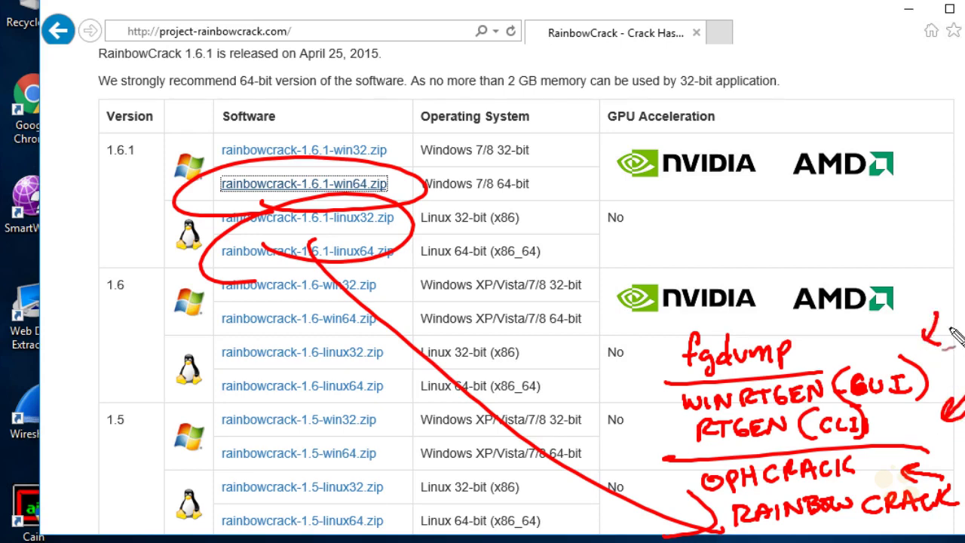